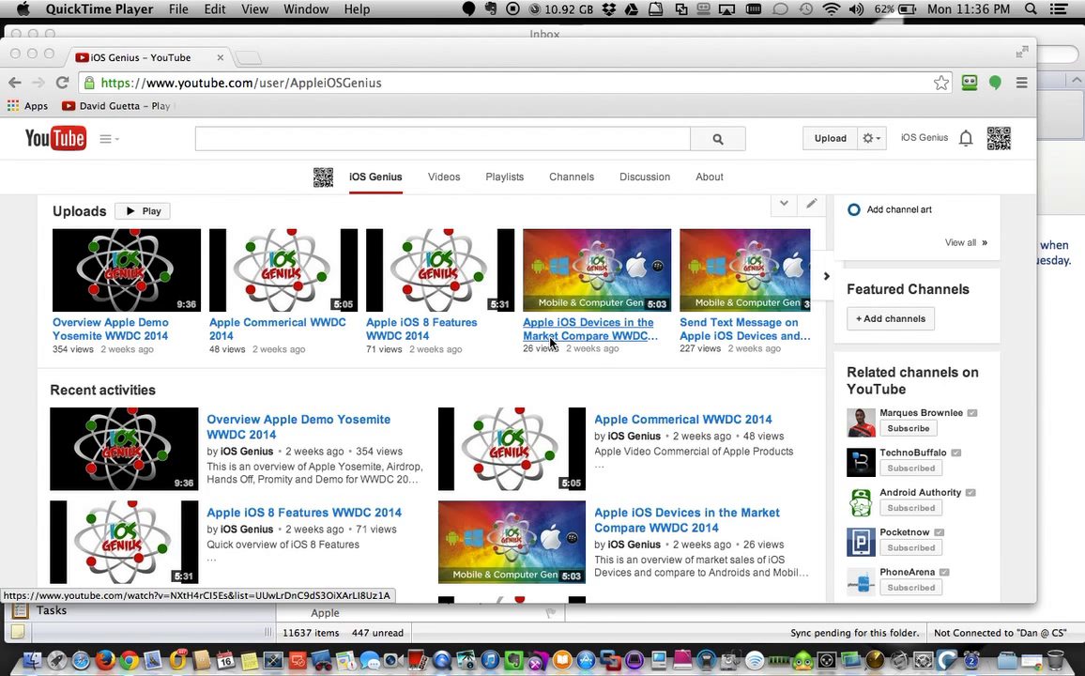
Open the iOS Genius channel's Videos tab on YouTube and scroll through its uploads grid.
left_click(418, 83)
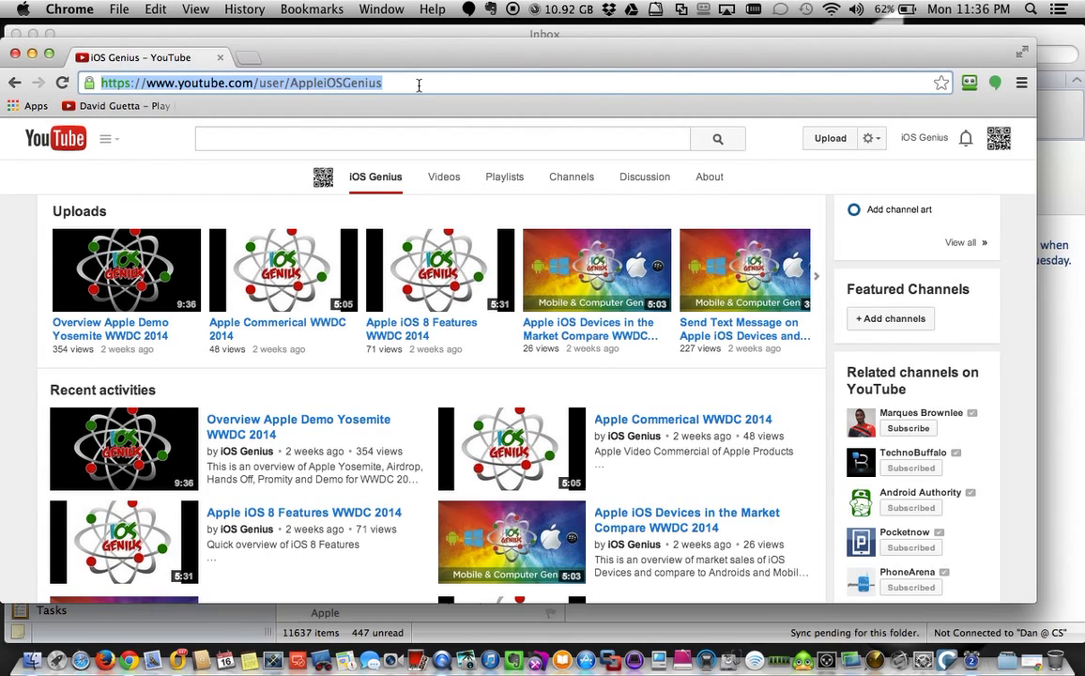
left_click(415, 84)
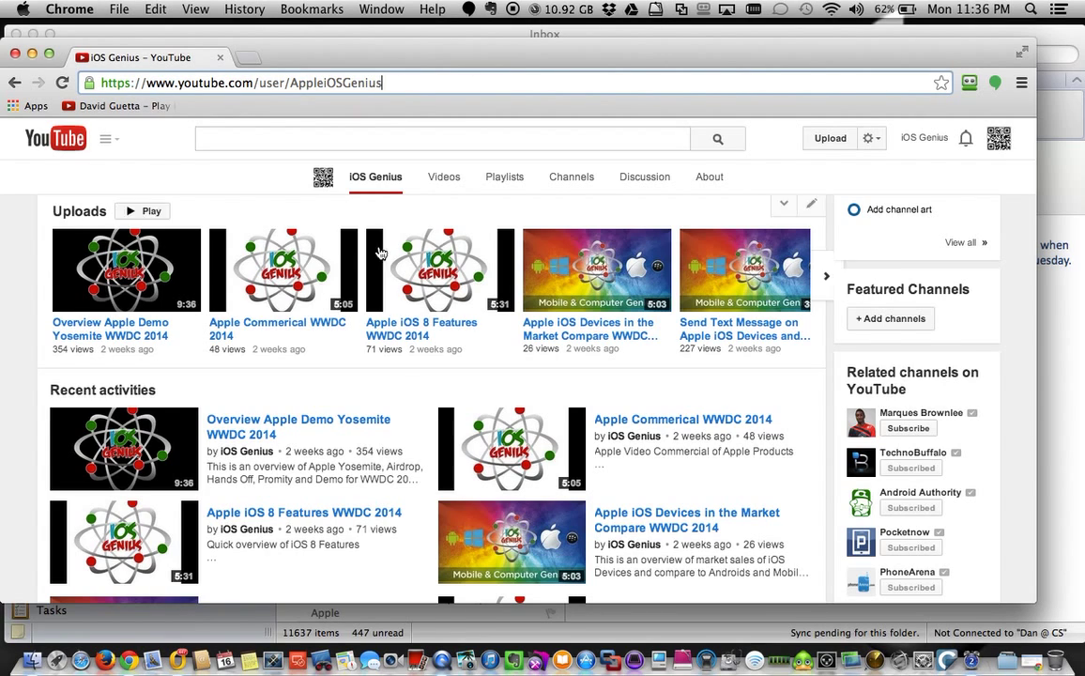
scroll(472, 508, "down", 5)
scroll(467, 499, "up", 2)
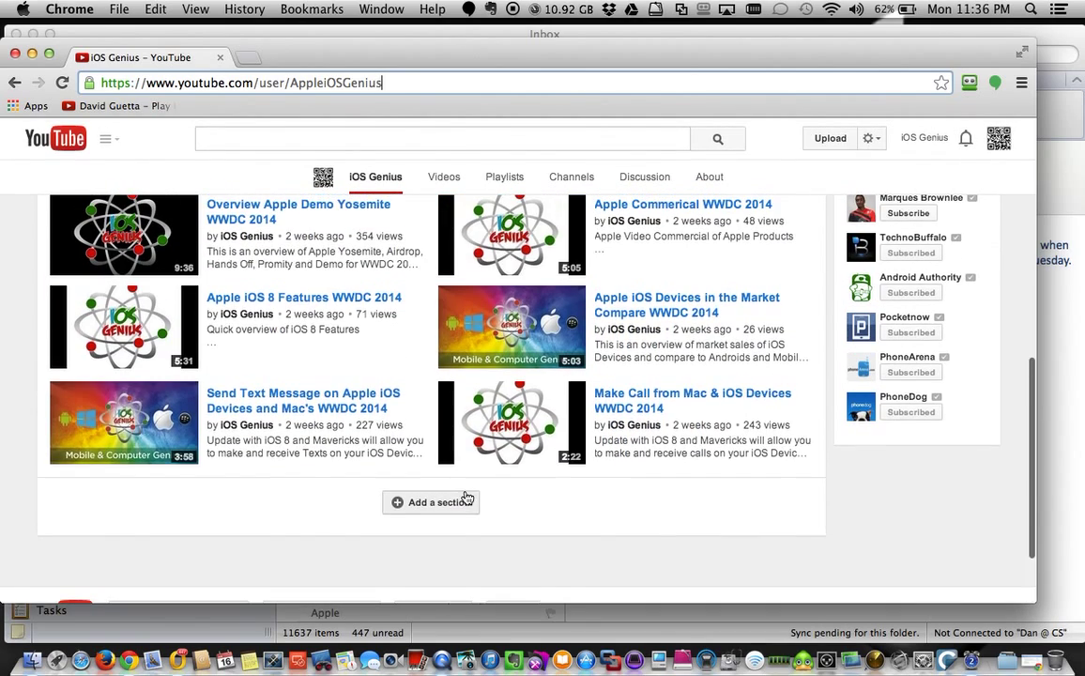
scroll(438, 506, "up", 6)
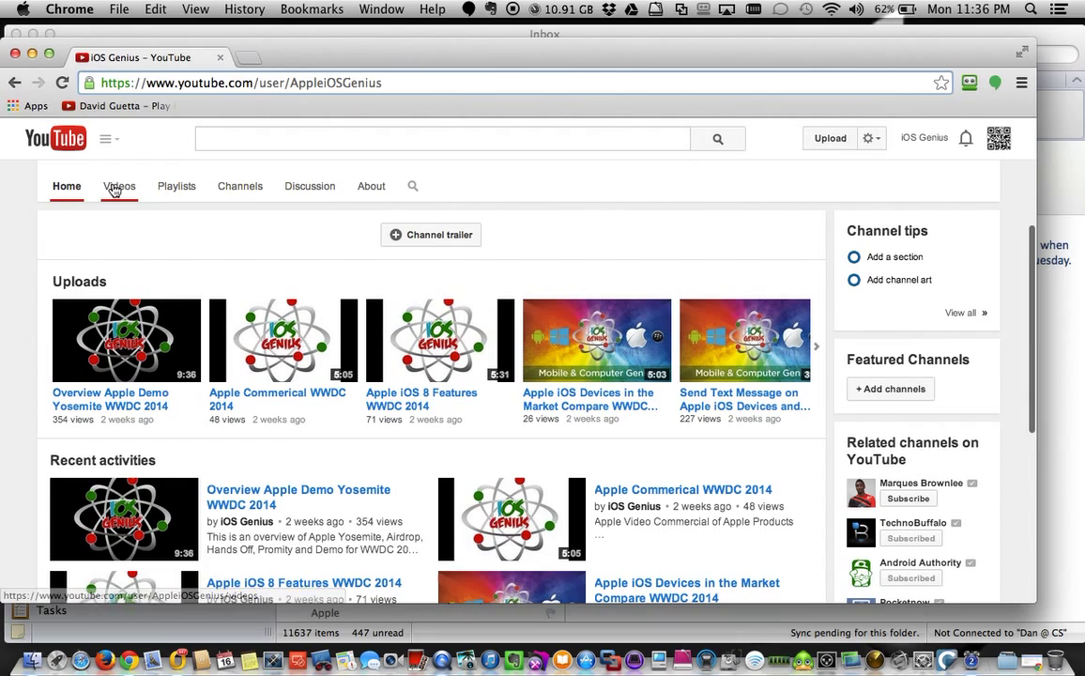
left_click(116, 186)
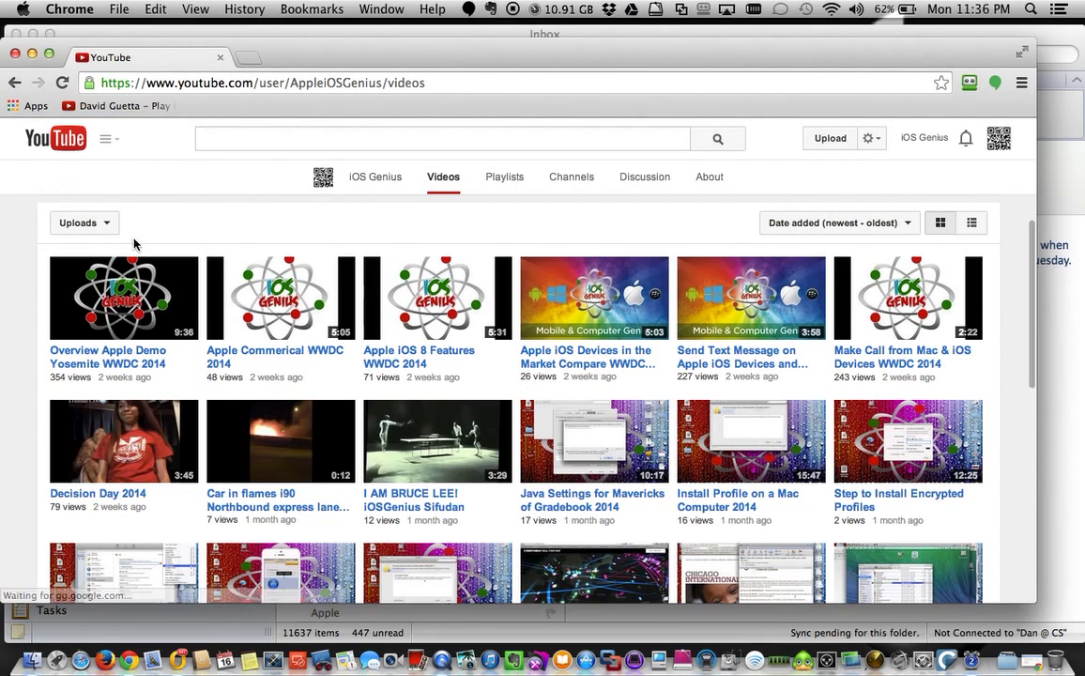
scroll(345, 503, "down", 5)
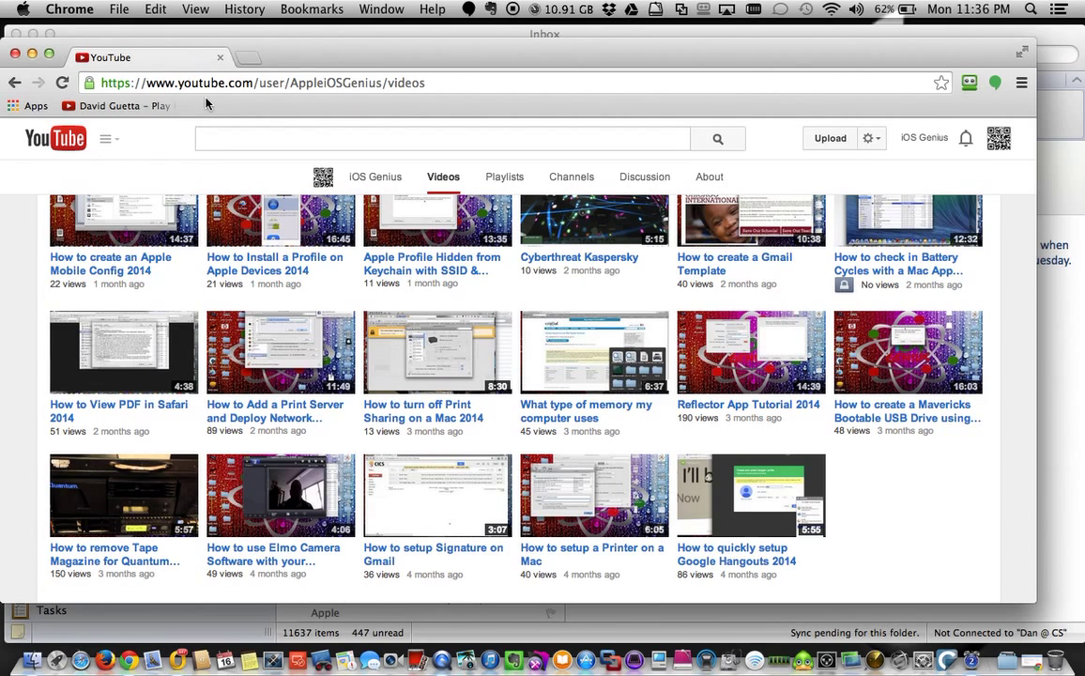
Minimize Chrome and show Outlook's empty On My Computer folder.
left_click(32, 54)
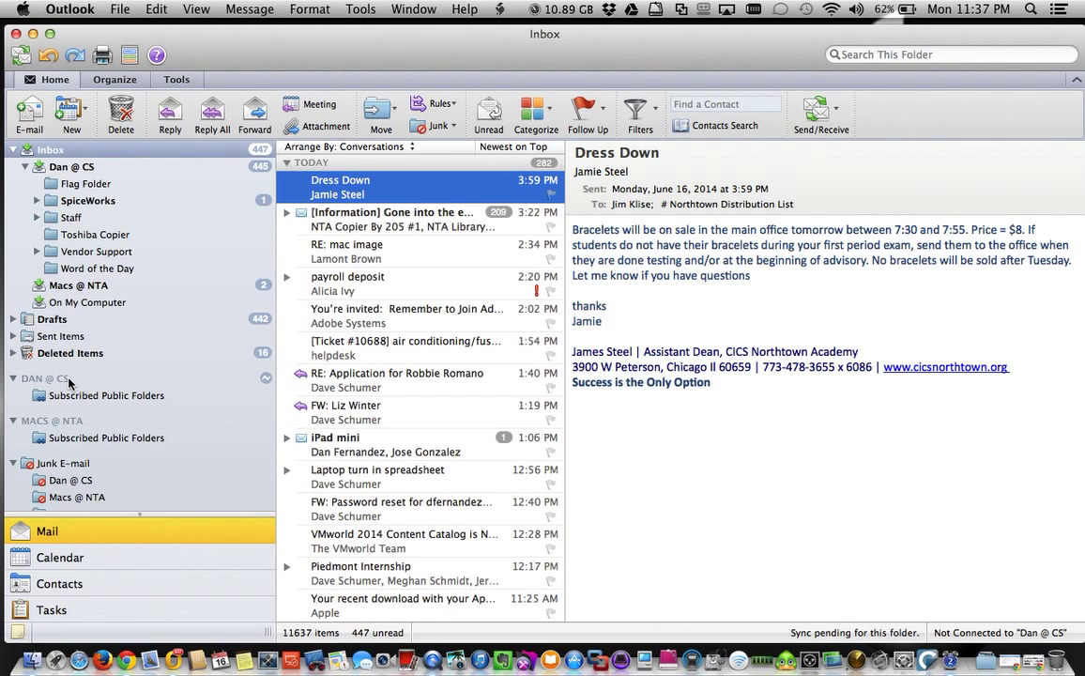
left_click(70, 302)
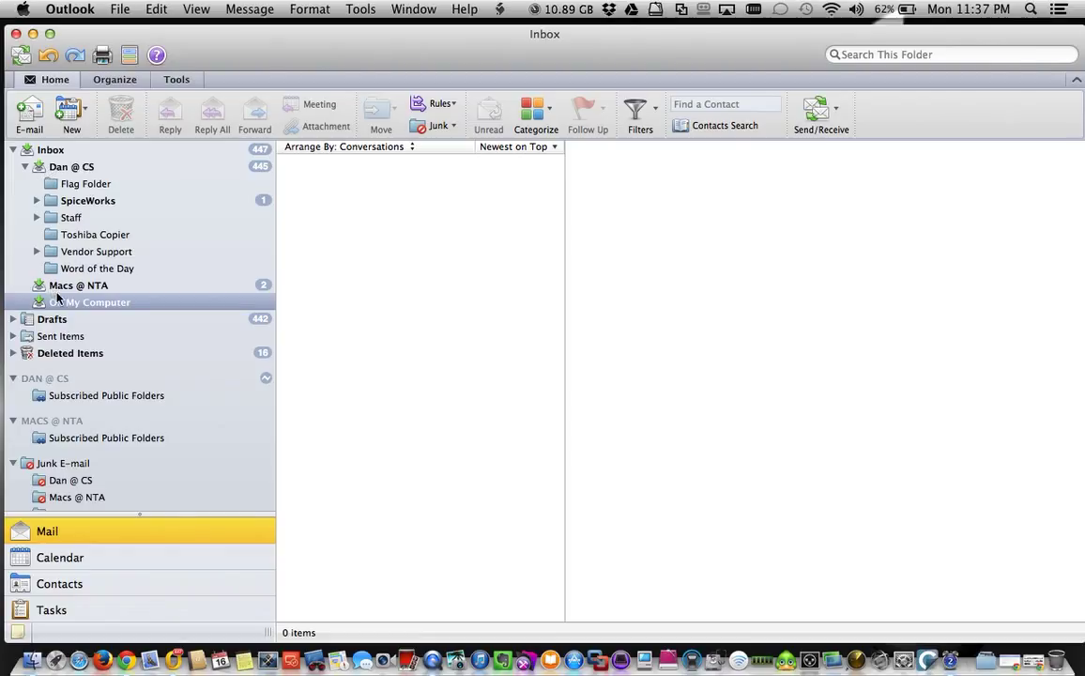
left_click(108, 305)
Open Outlook Preferences > Accounts and select the Macs @ NTA account.
left_click(72, 10)
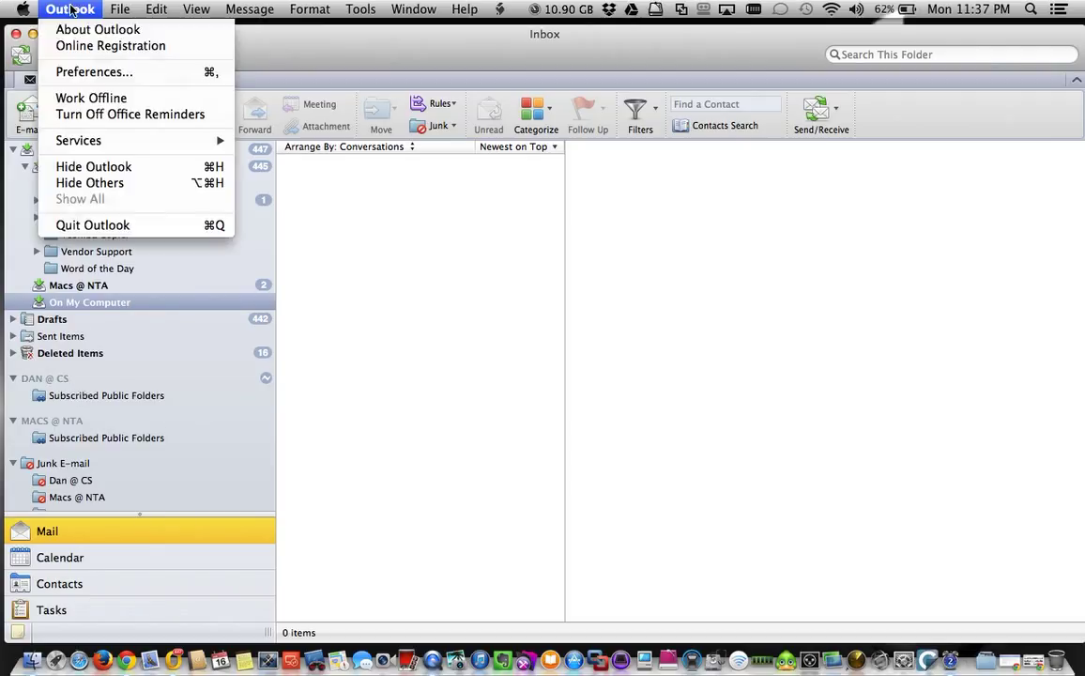
left_click(79, 71)
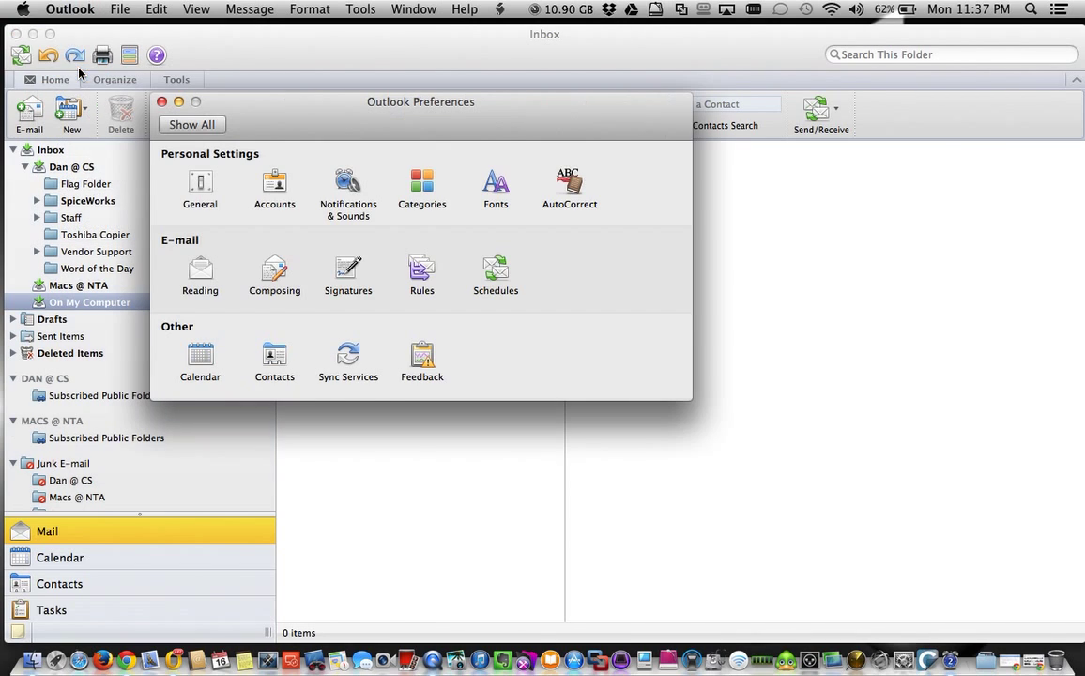
left_click(275, 188)
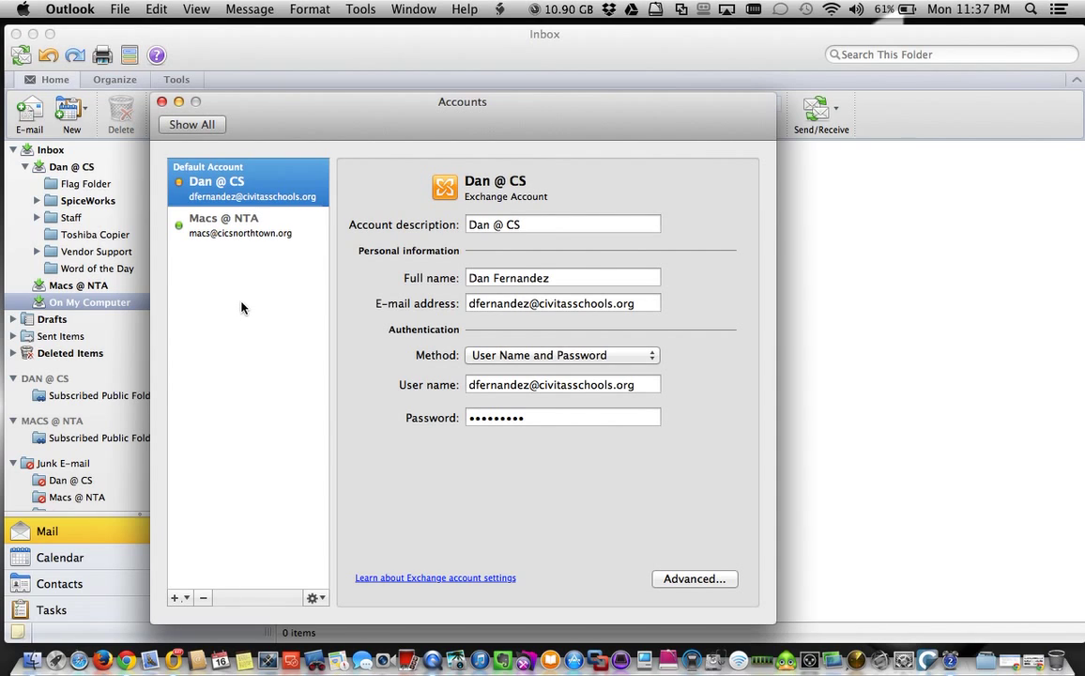
left_click(251, 228)
left_click(249, 187)
left_click(250, 227)
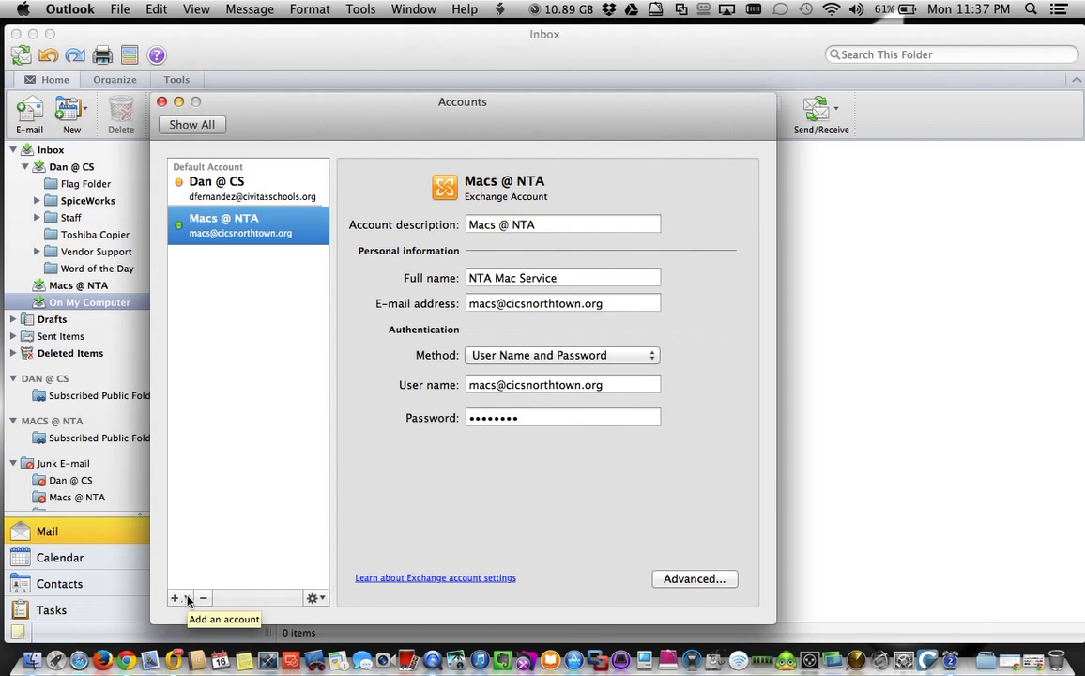
Add a new E-mail account with the Gmail address and its password, configured automatically.
left_click(188, 599)
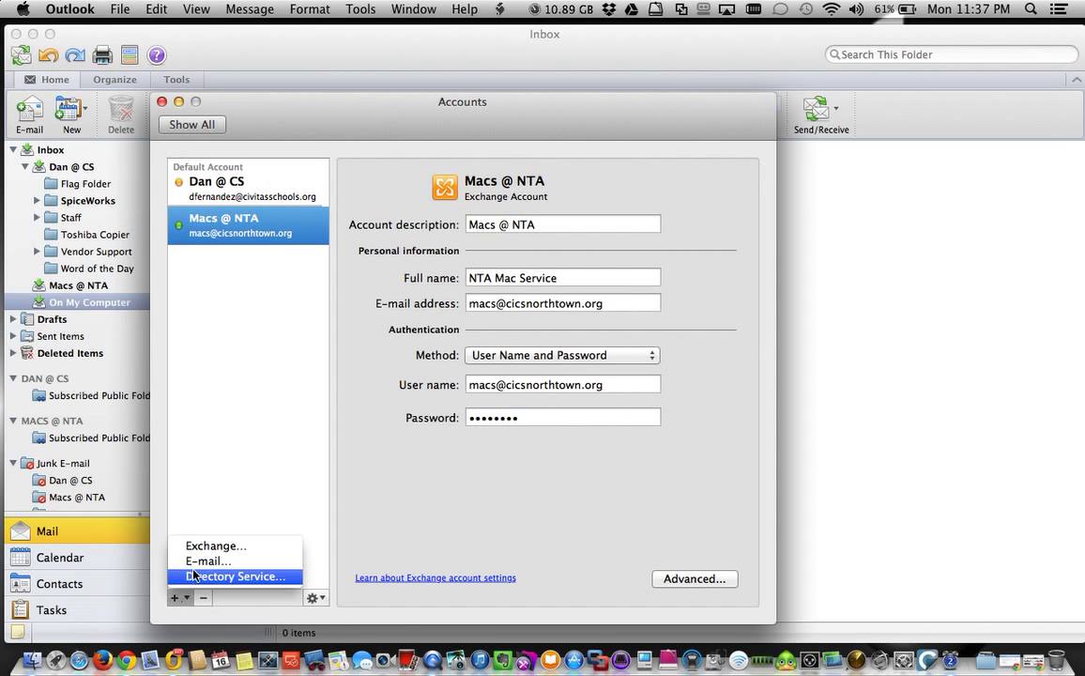
left_click(205, 563)
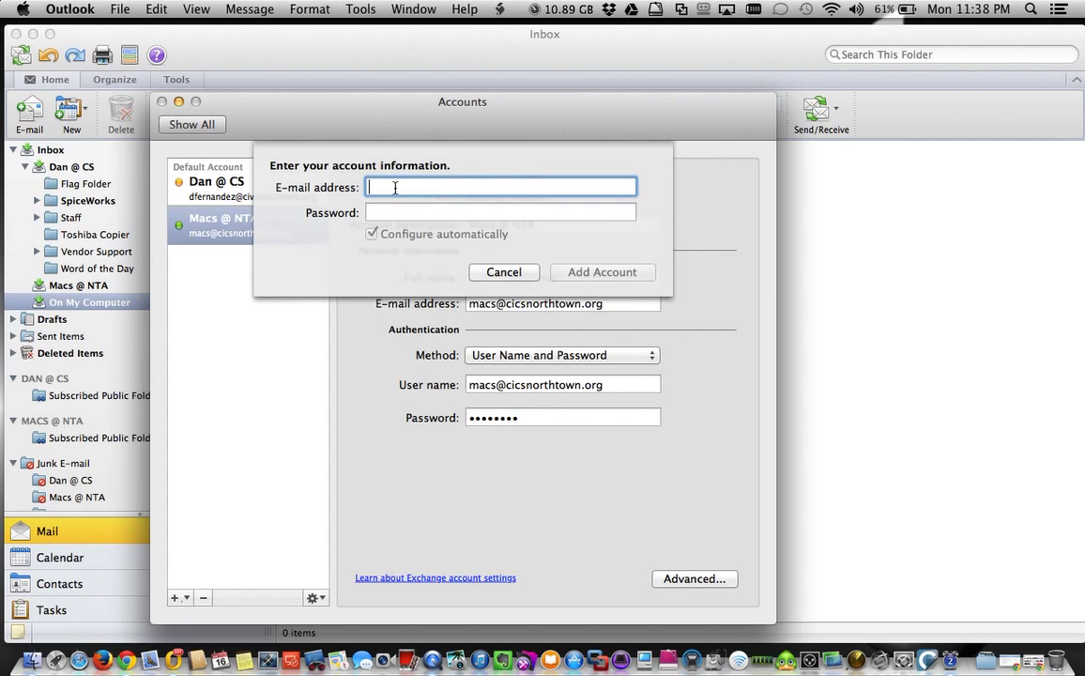
left_click(501, 212)
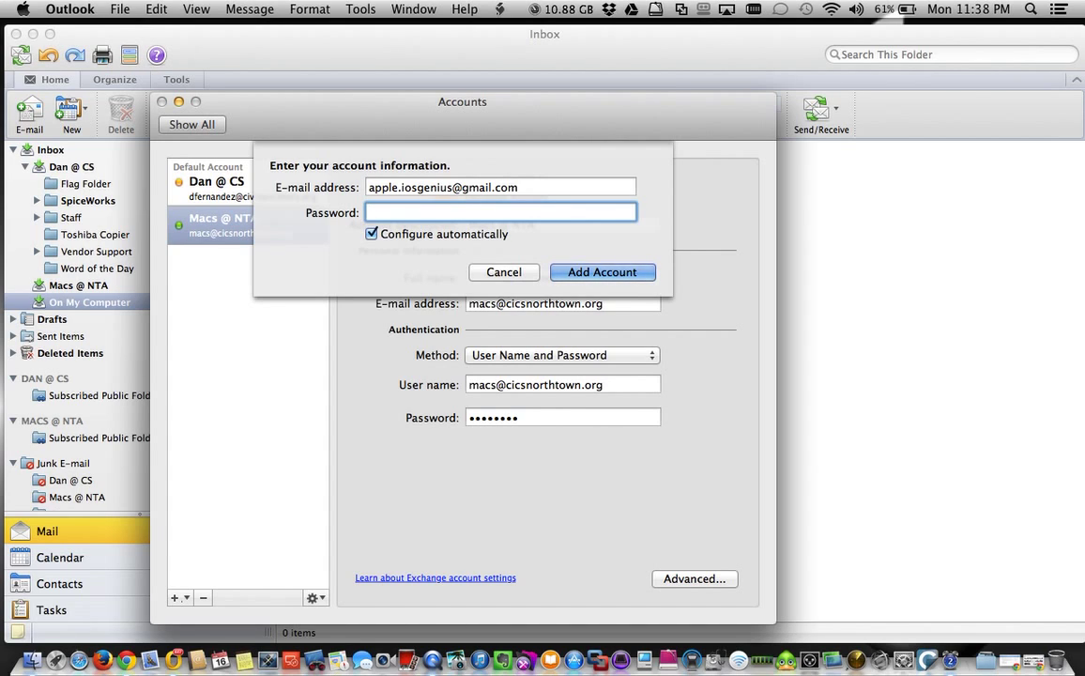
type("•••••••••")
left_click(634, 272)
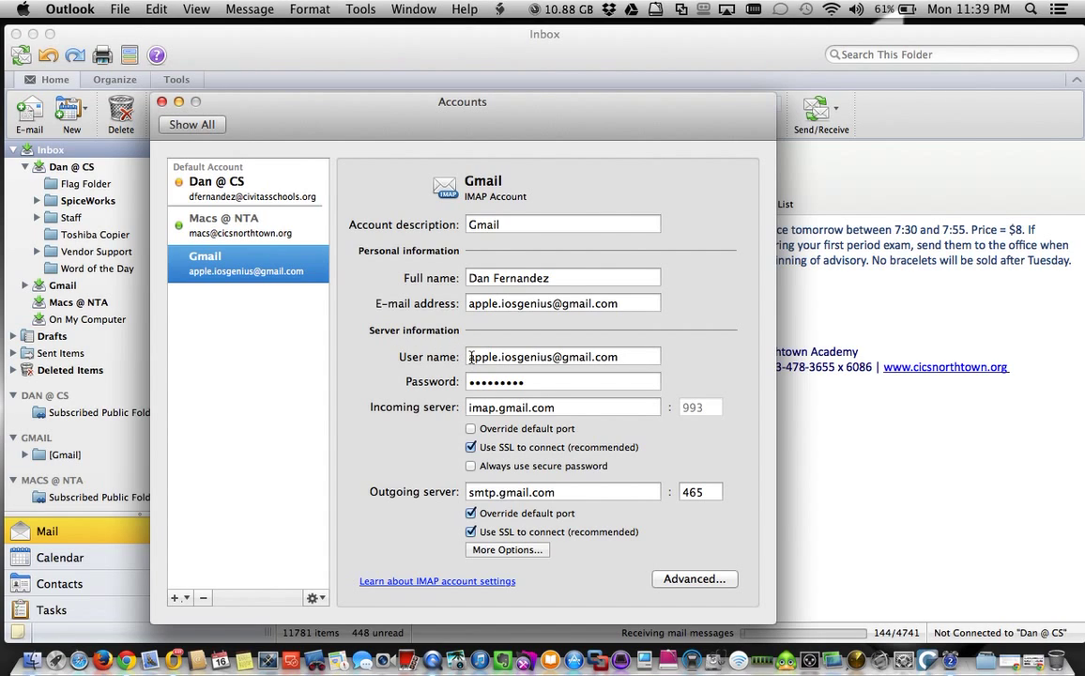
Review the Gmail account's user name, password, incoming server address and outgoing port 465.
left_click_drag(471, 357, 636, 357)
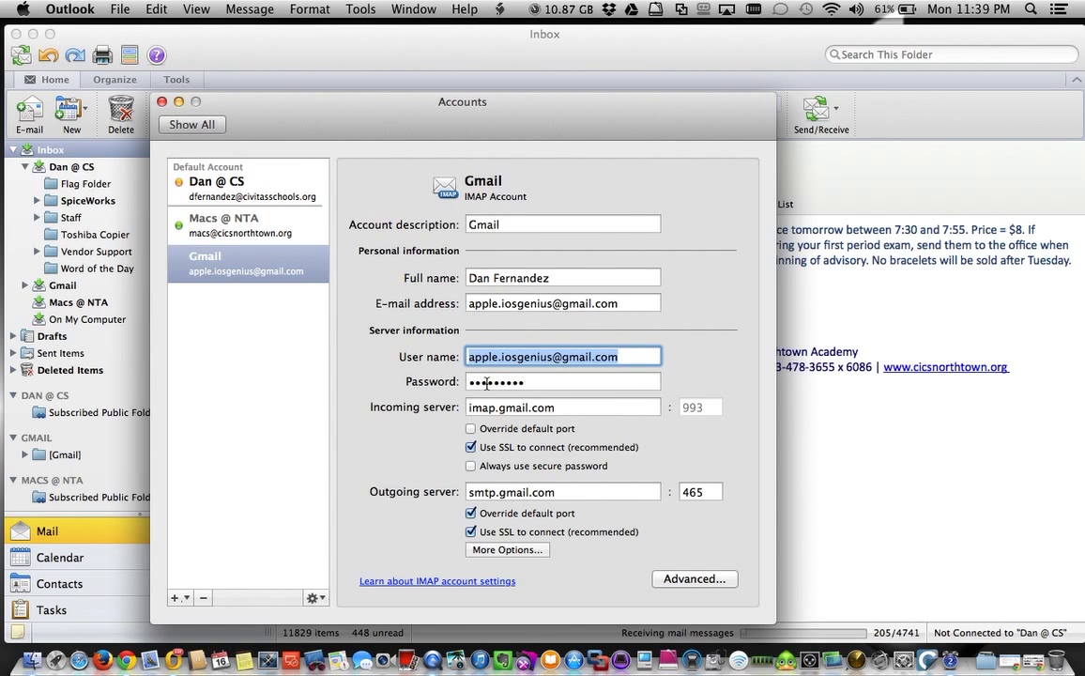
left_click(552, 382)
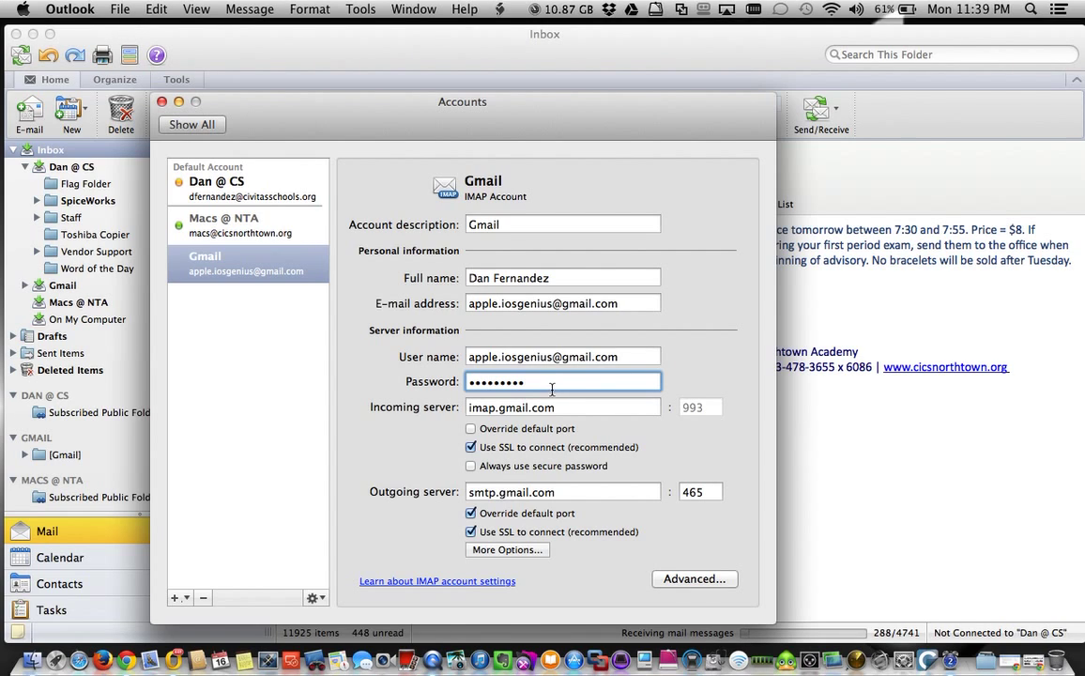
left_click(471, 407)
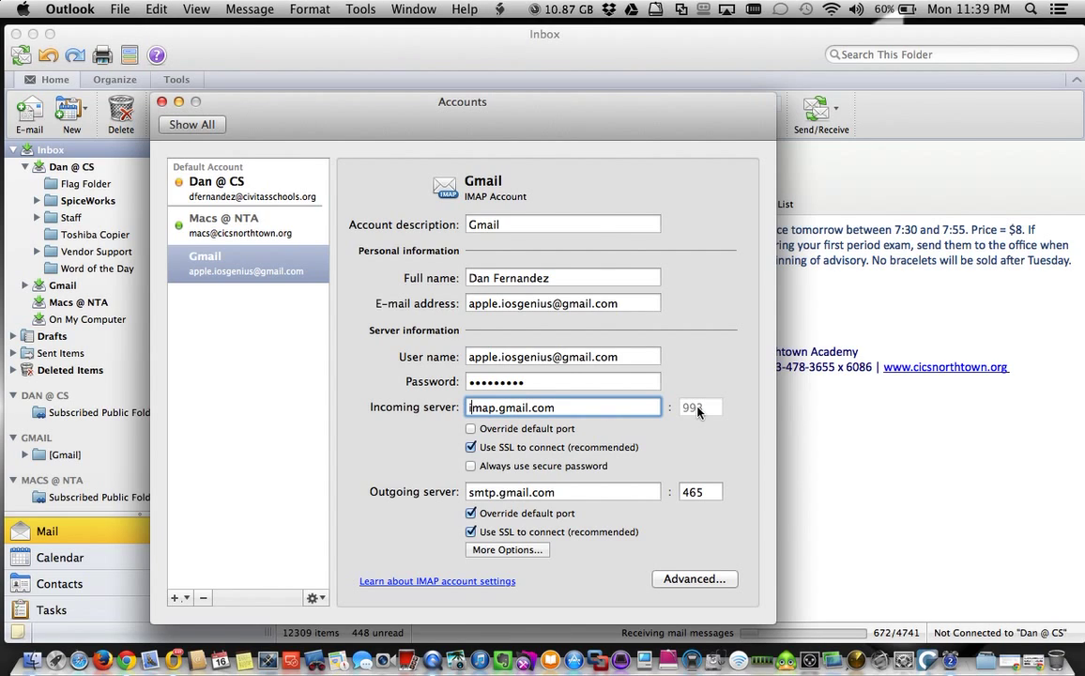
left_click(703, 492)
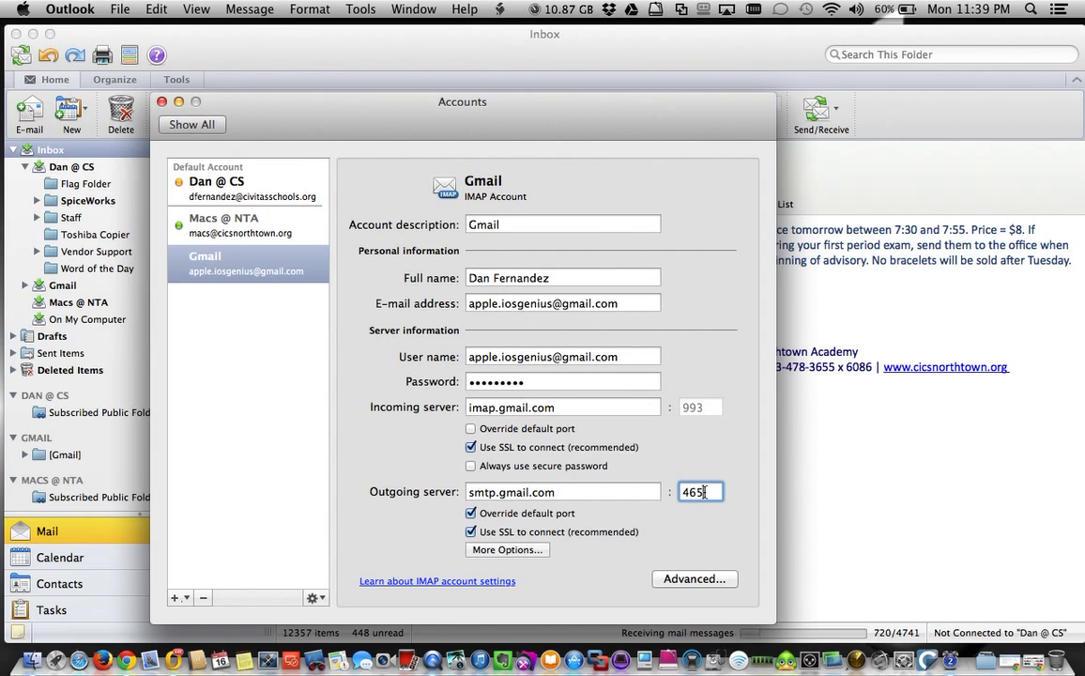
double_click(702, 492)
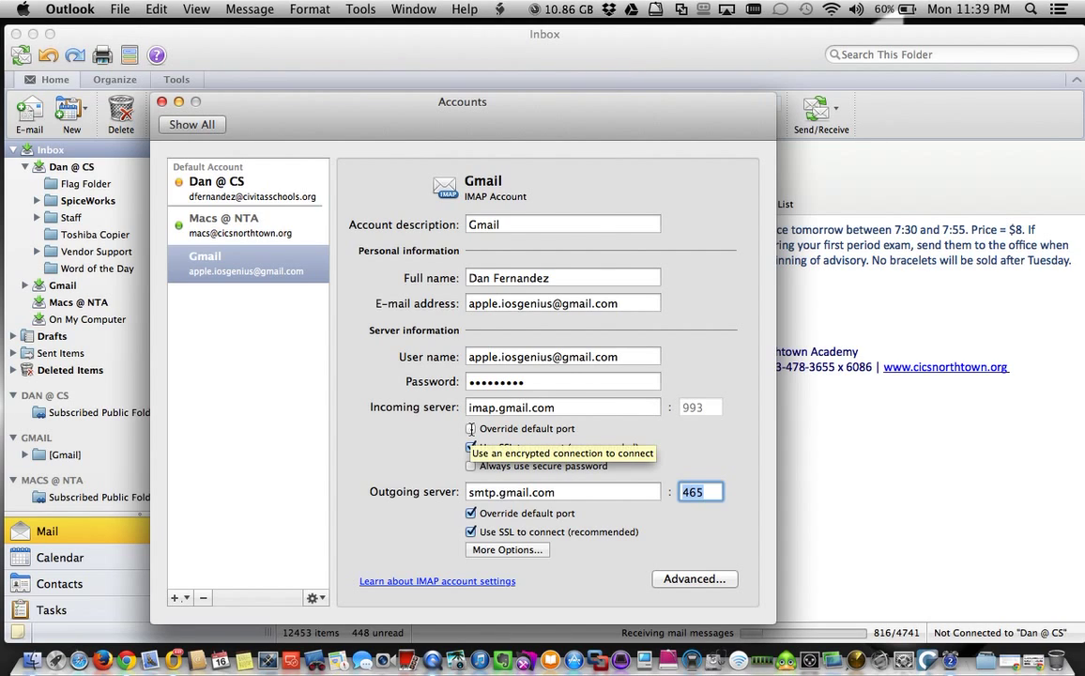
Override the incoming port with 993, then select the outgoing server and its port 465.
left_click(470, 428)
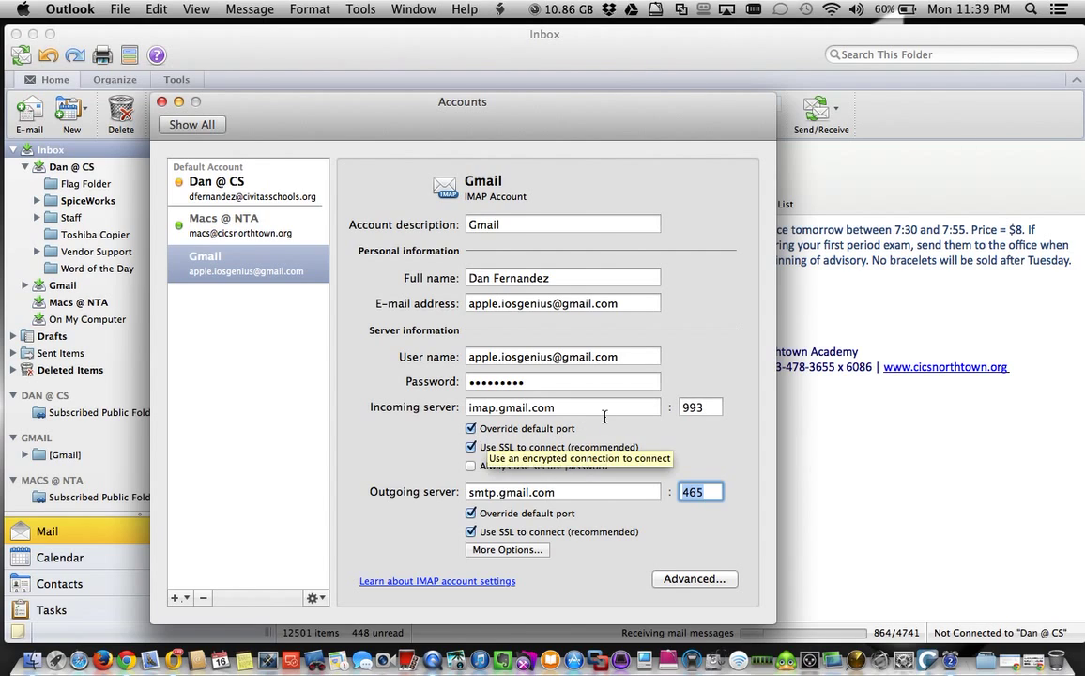
left_click(713, 405)
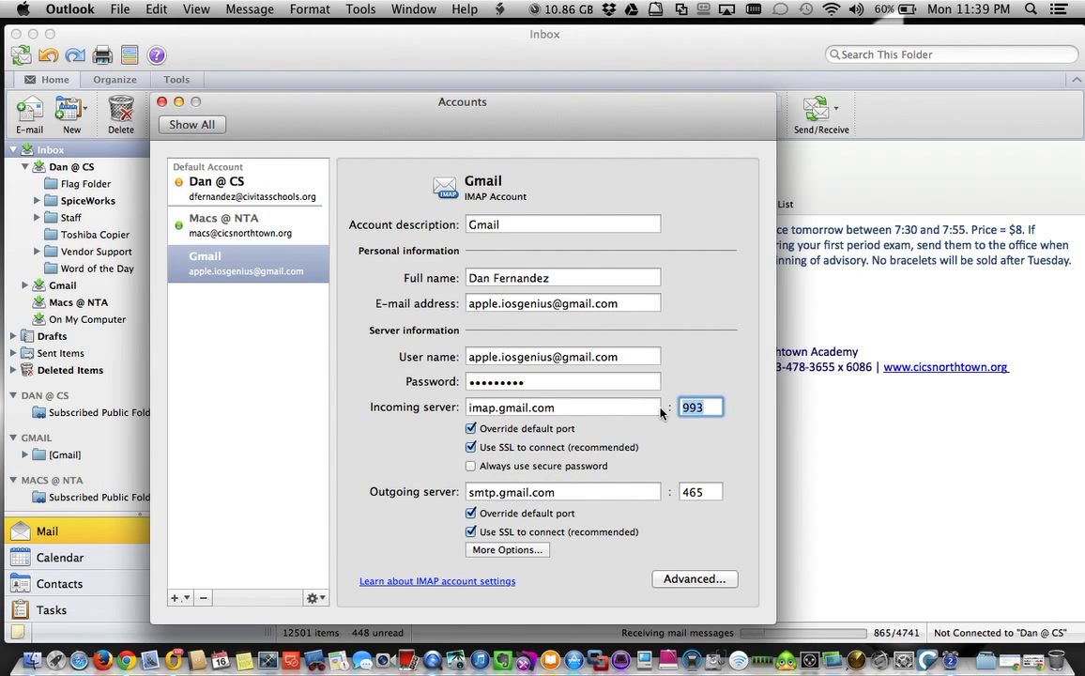
type("sdfdfd")
key("BackSpace")
key("BackSpace")
key("BackSpace")
key("BackSpace")
key("BackSpace")
key("BackSpace")
type("2323")
key("BackSpace")
key("BackSpace")
key("BackSpace")
key("BackSpace")
type("993")
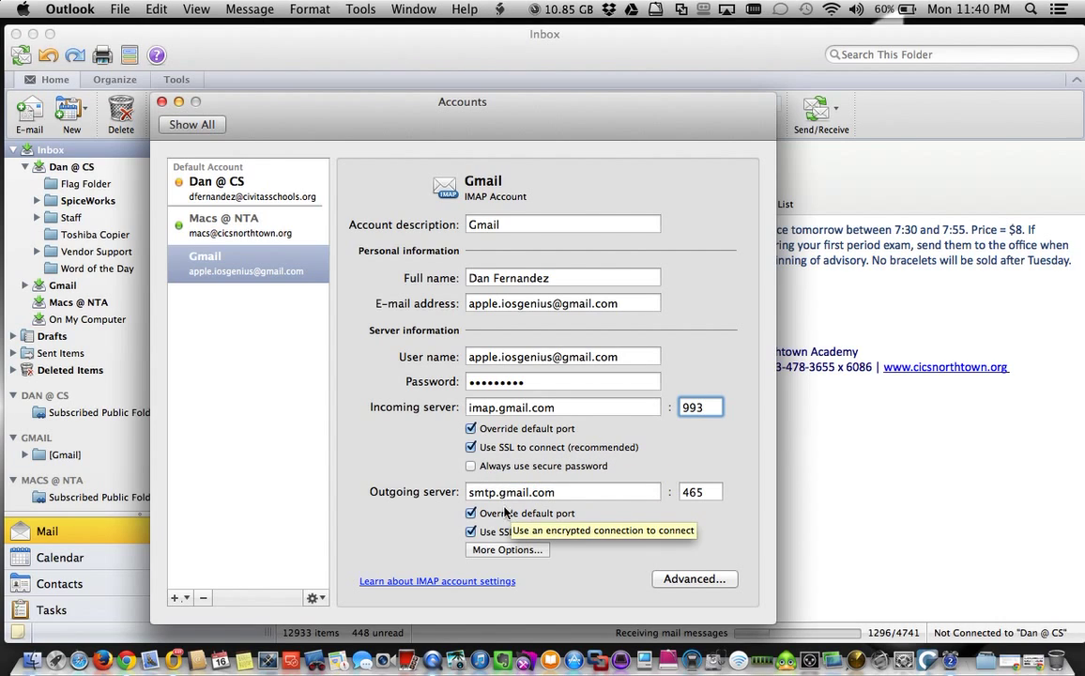
left_click(478, 492)
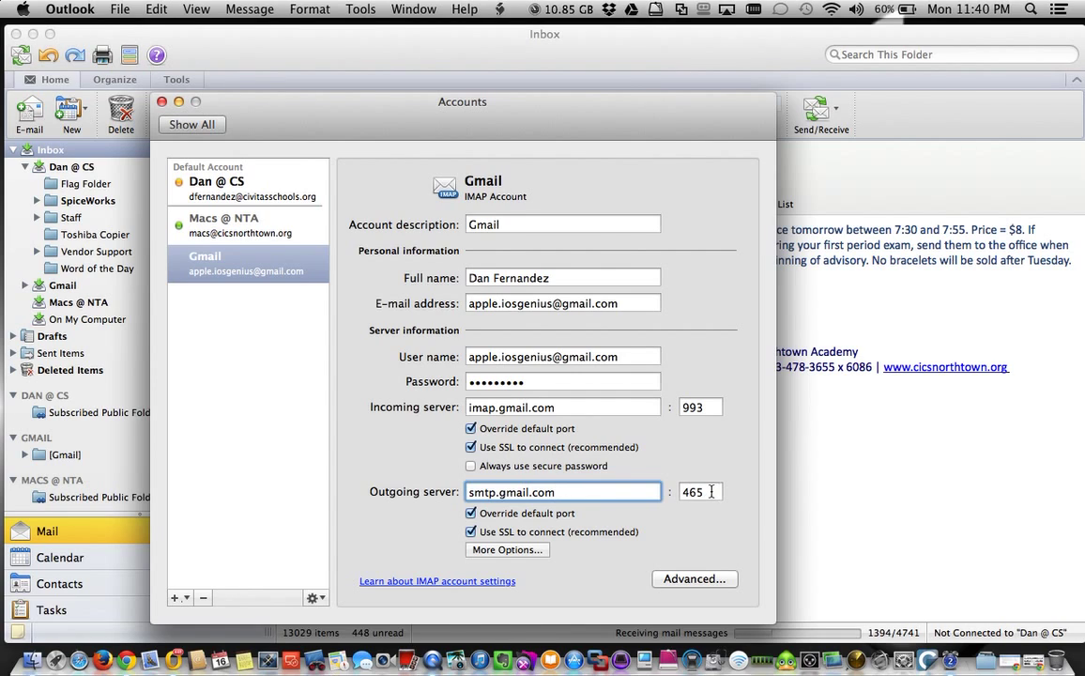
left_click_drag(711, 490, 681, 496)
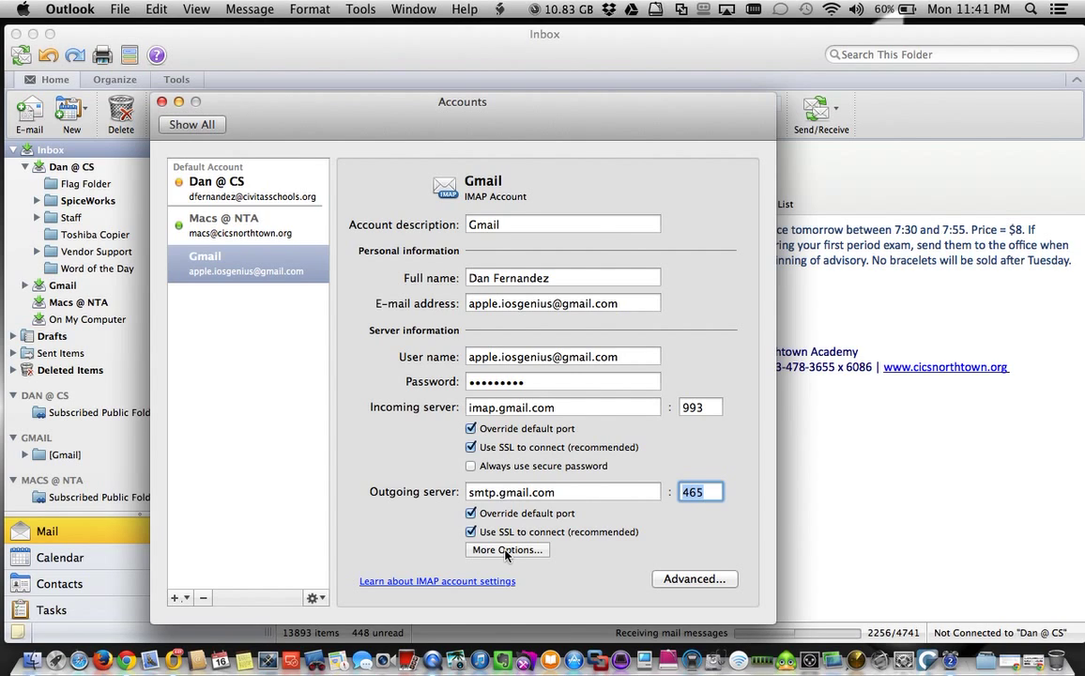
Set outgoing server authentication to User Name and Password with the Gmail address and password.
left_click(505, 551)
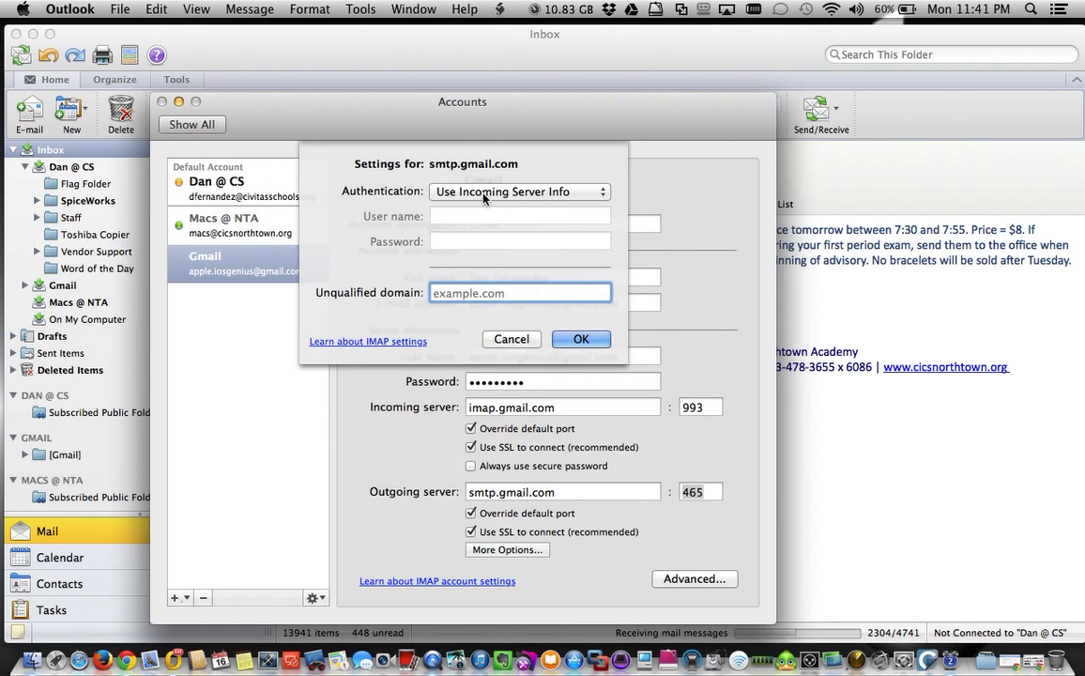
left_click(563, 192)
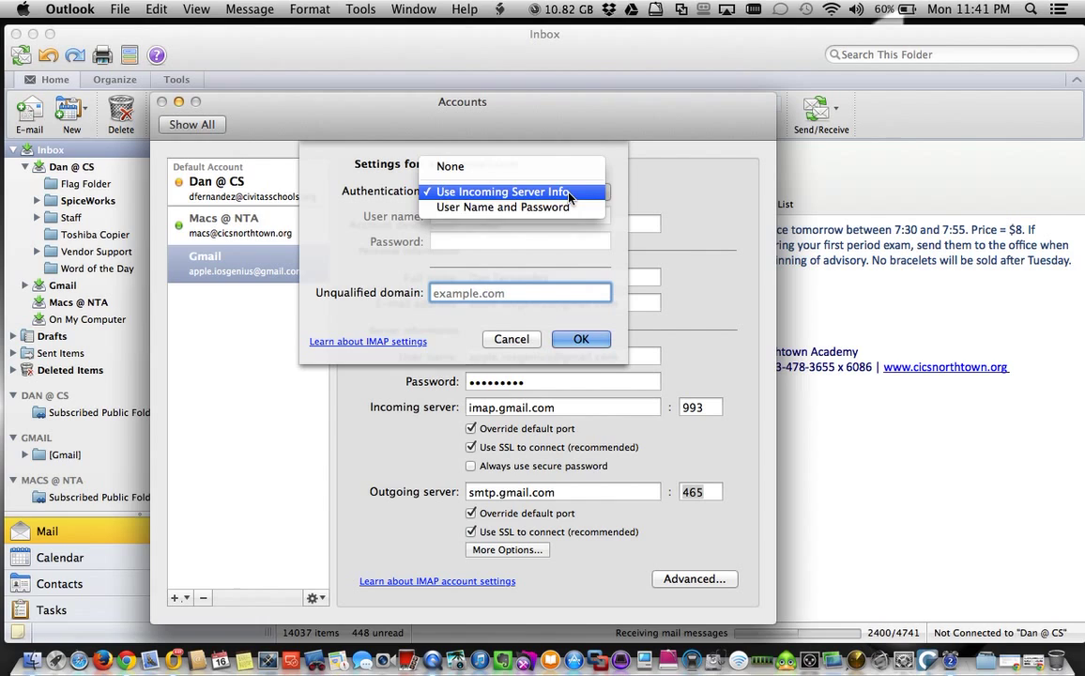
left_click(523, 210)
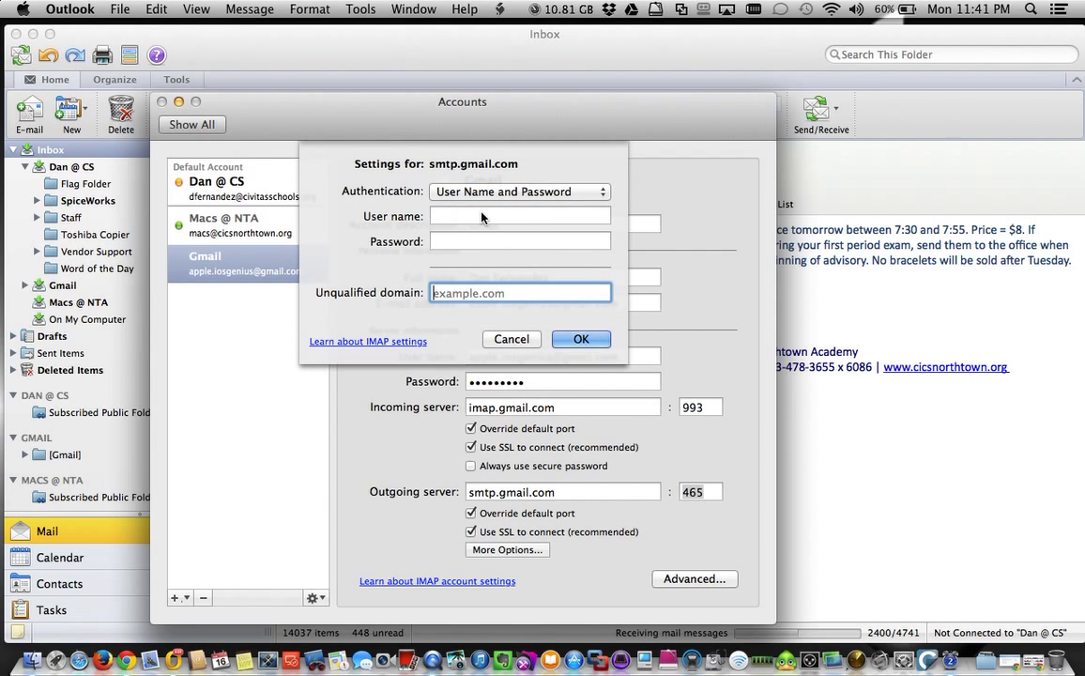
left_click(481, 216)
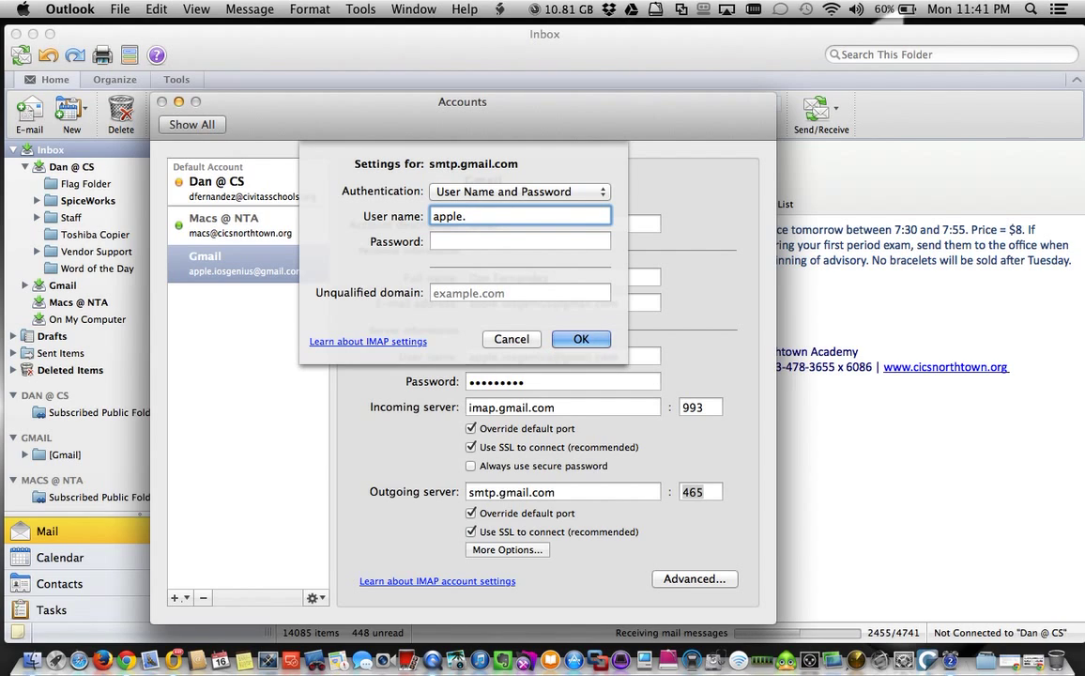
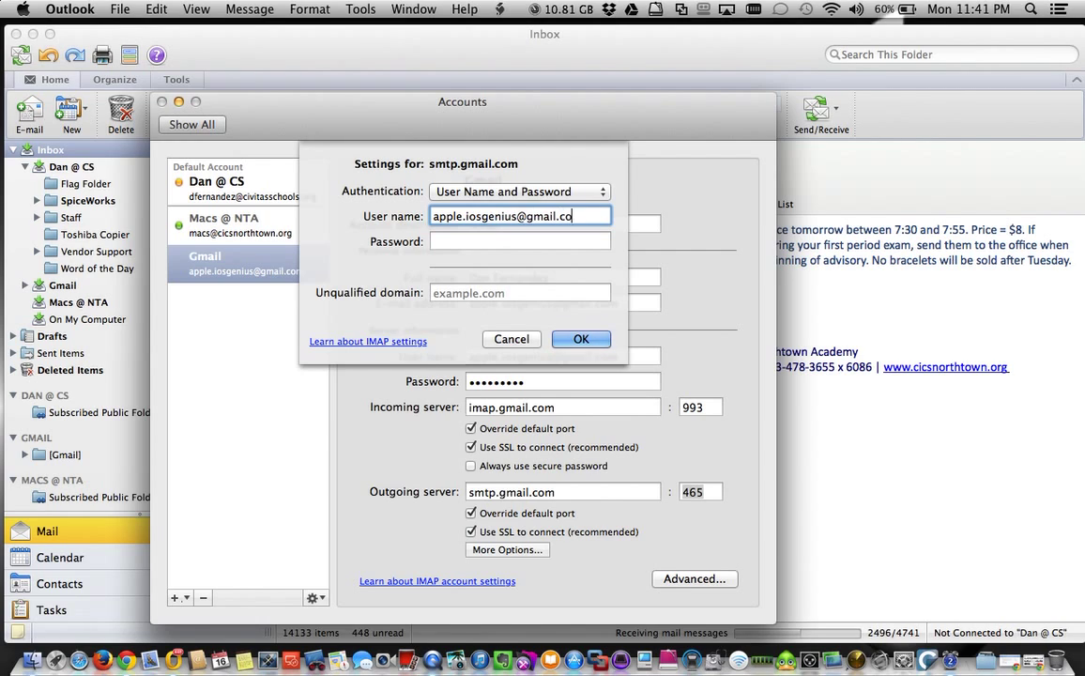
key("Tab")
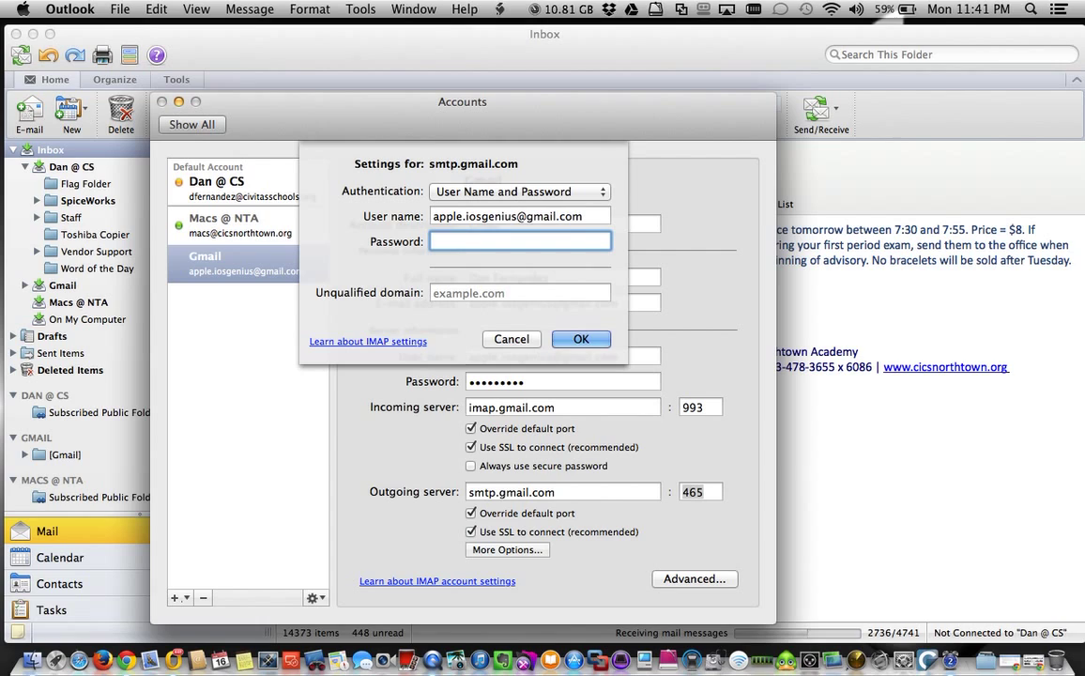
type("aaaaaaaaa")
left_click(581, 340)
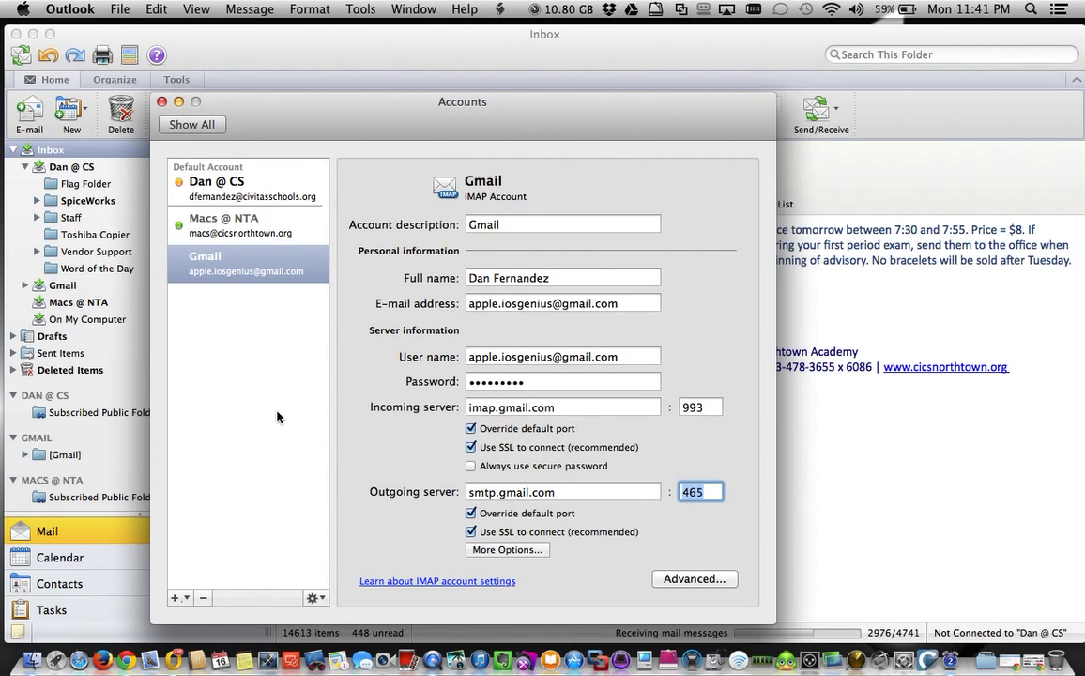
Close the Accounts window to return to Outlook's main mail window.
left_click(233, 388)
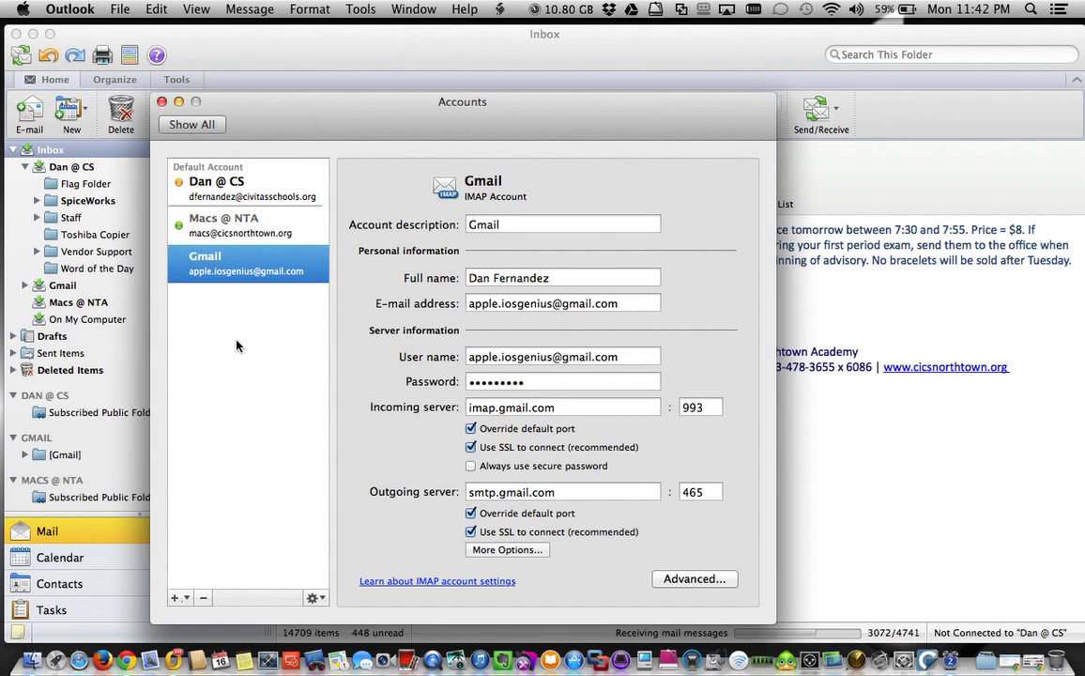
left_click(163, 102)
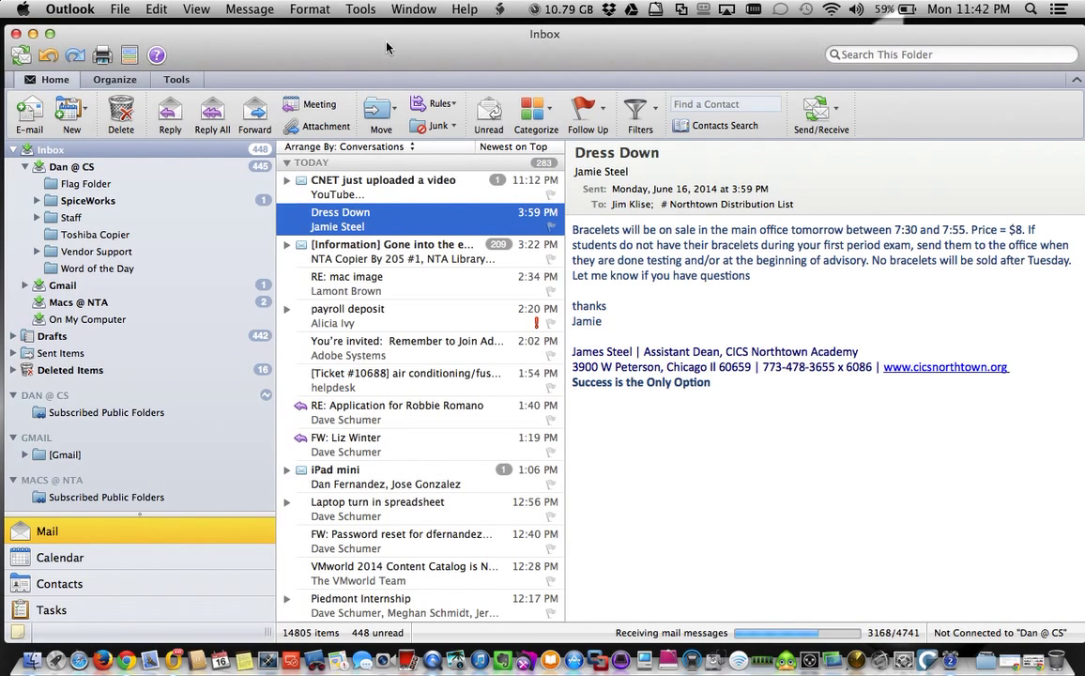
Select all five messages in Dan @ CS's SpiceWorks folder, then switch to Chrome's help page.
left_click(24, 286)
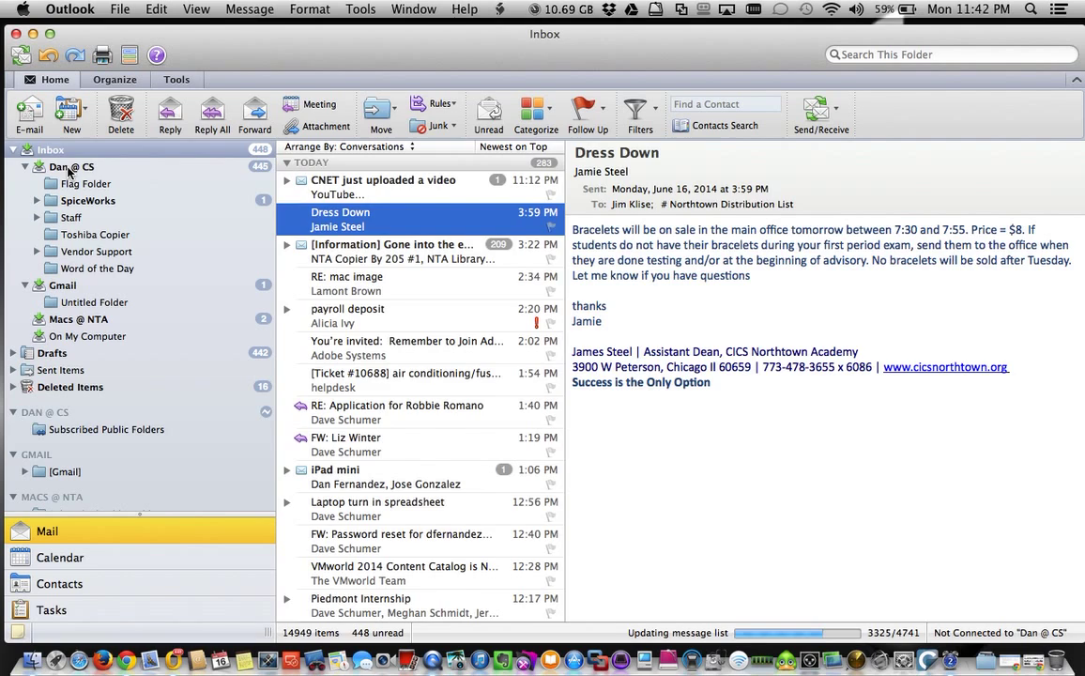
left_click(68, 168)
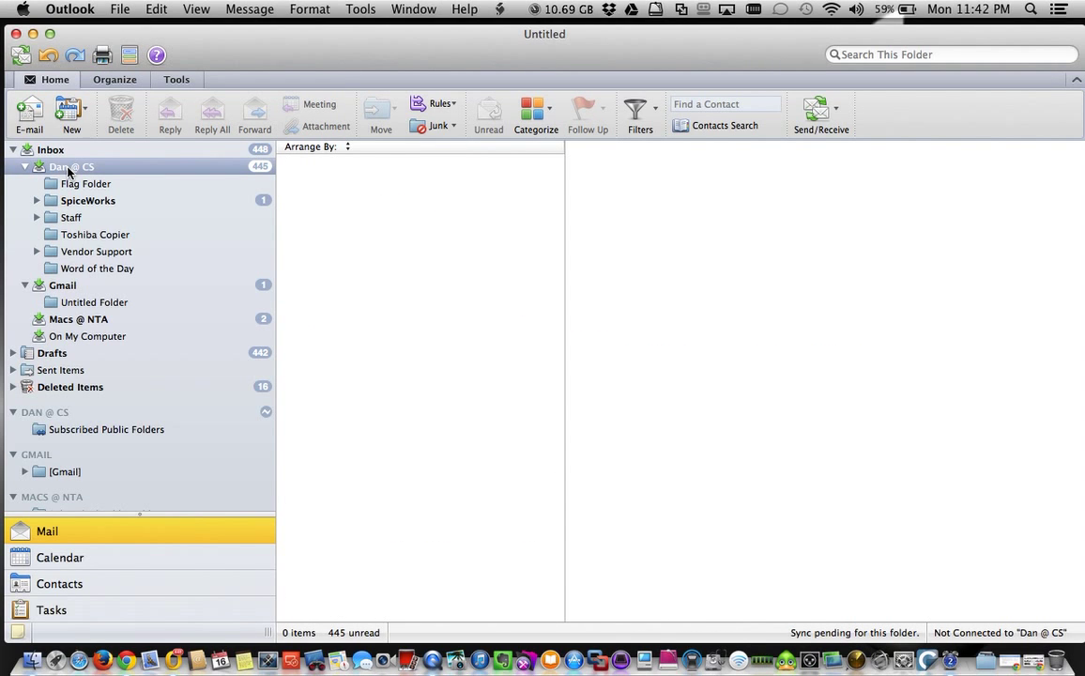
left_click(78, 203)
key("super+a")
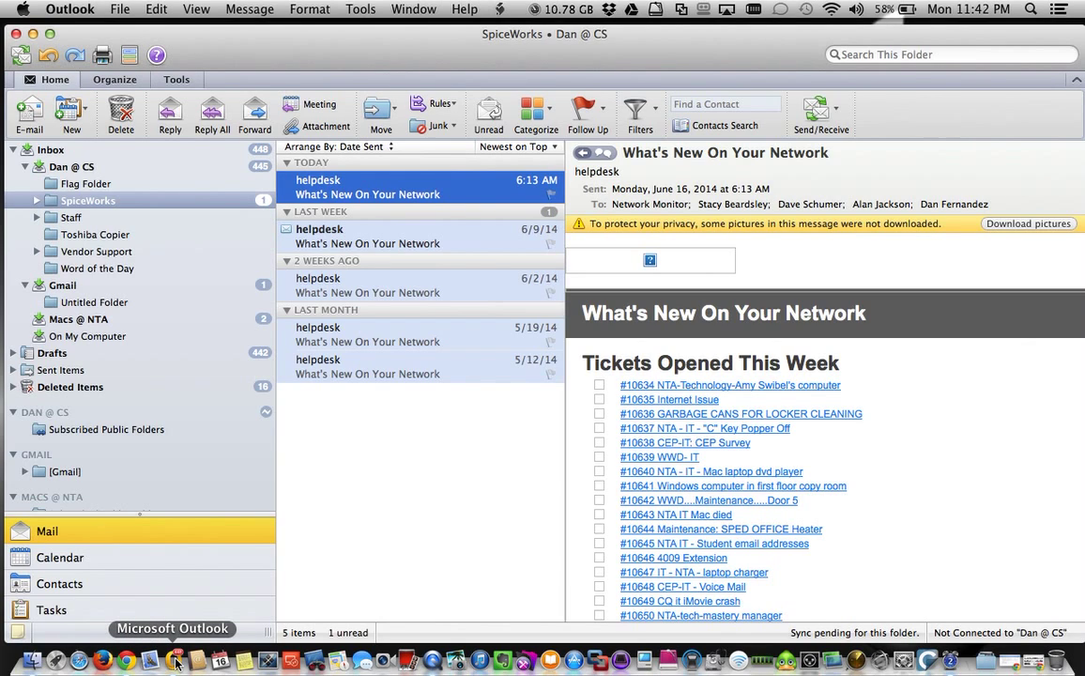
left_click(126, 662)
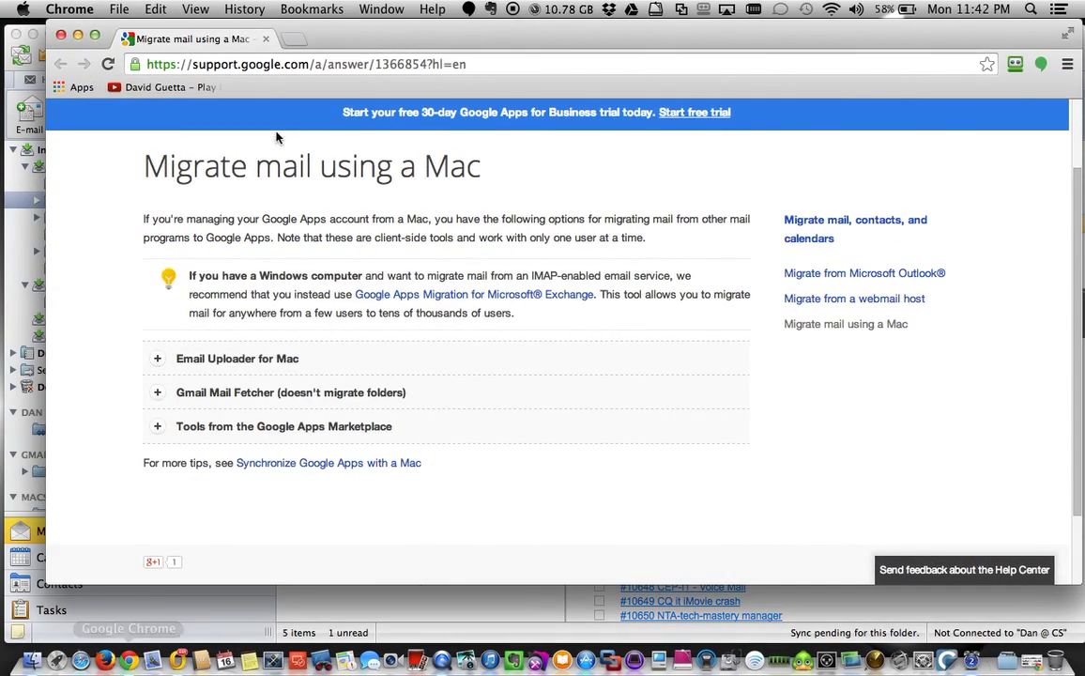
Minimize the help page and load gmail.com in a new tab of the YouTube window.
left_click(77, 35)
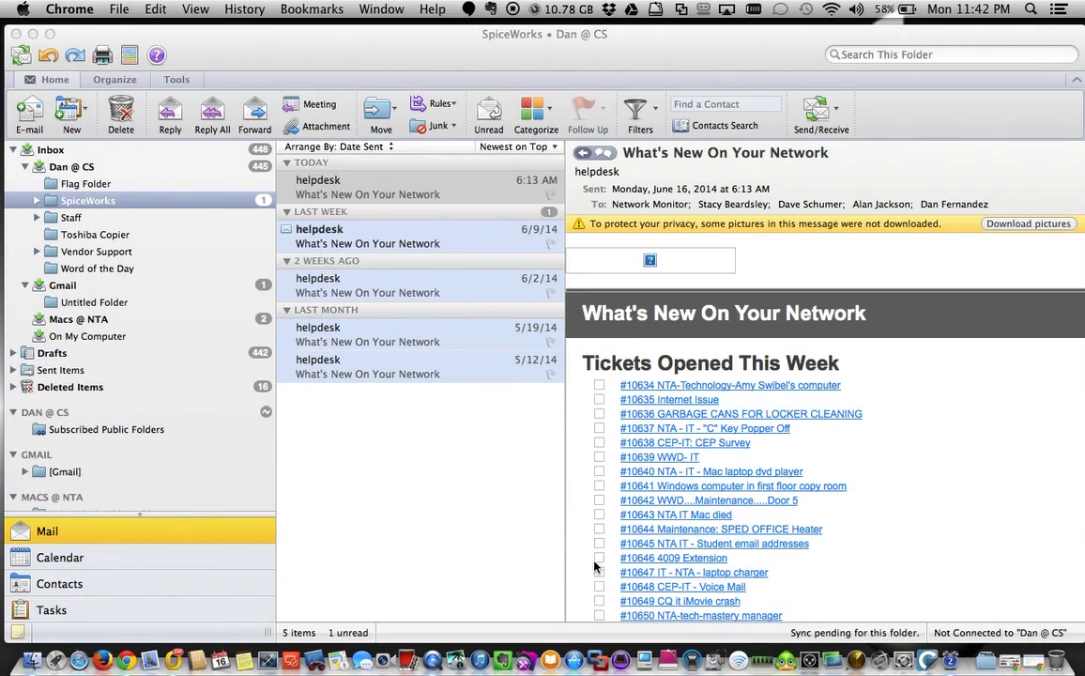
left_click(1015, 664)
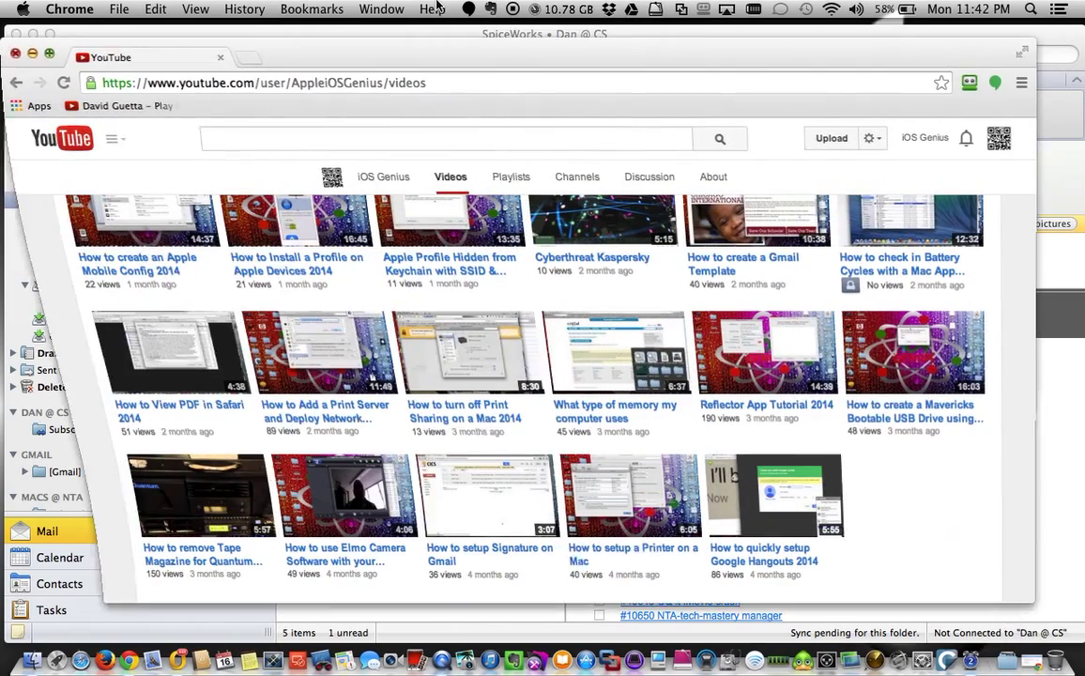
left_click(246, 62)
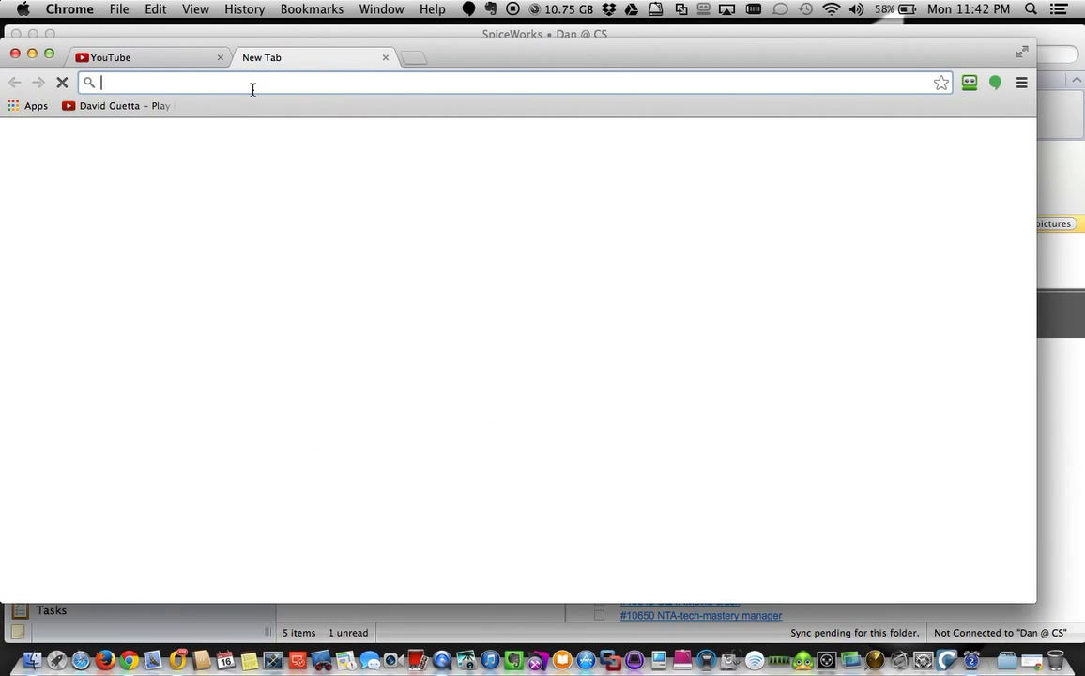
type("gmail")
key("BackSpace")
key("BackSpace")
key("BackSpace")
type("s")
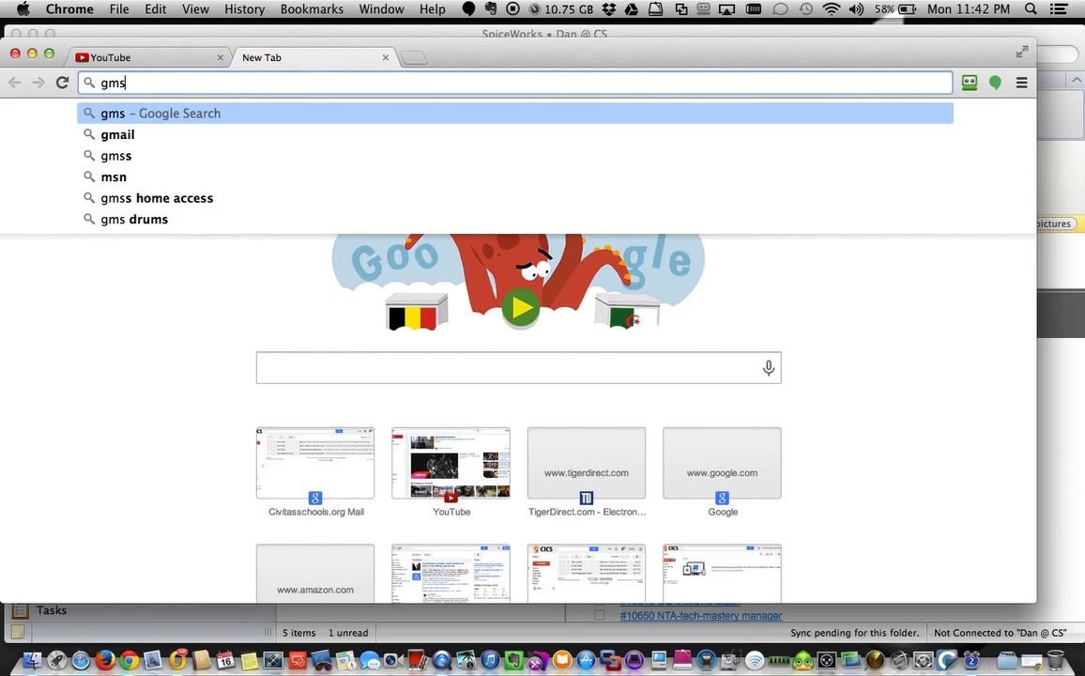
key("BackSpace")
type("ail.com")
key("Return")
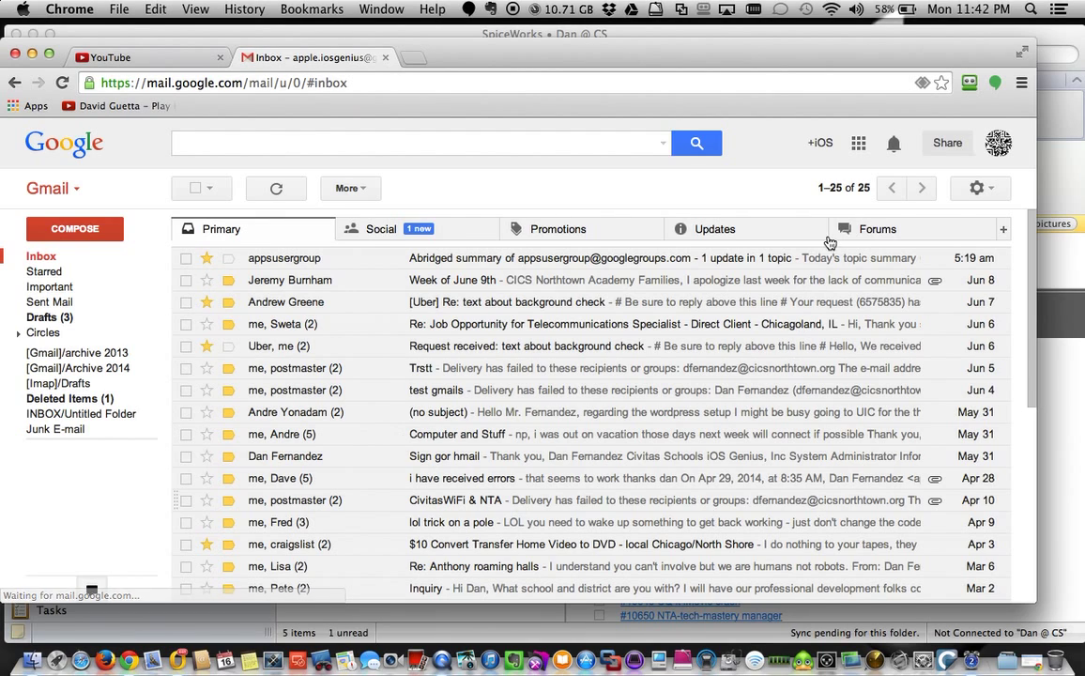
Try the Newest/Oldest sort choices, scroll the page, then minimize the Gmail window.
left_click(818, 191)
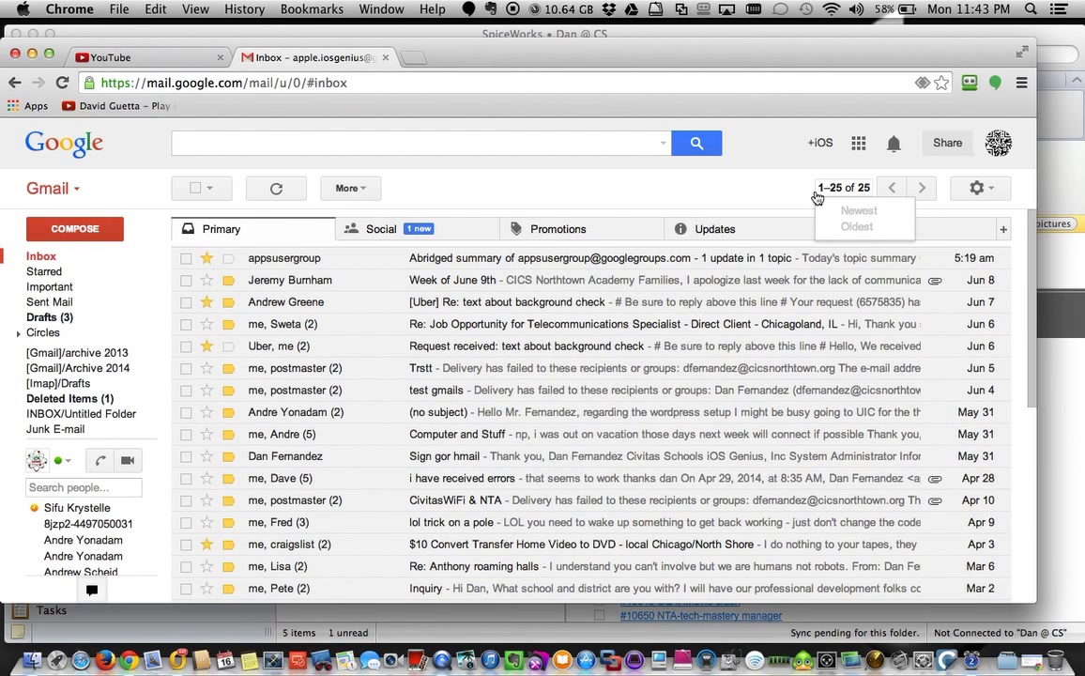
left_click(822, 192)
left_click(850, 194)
left_click(770, 181)
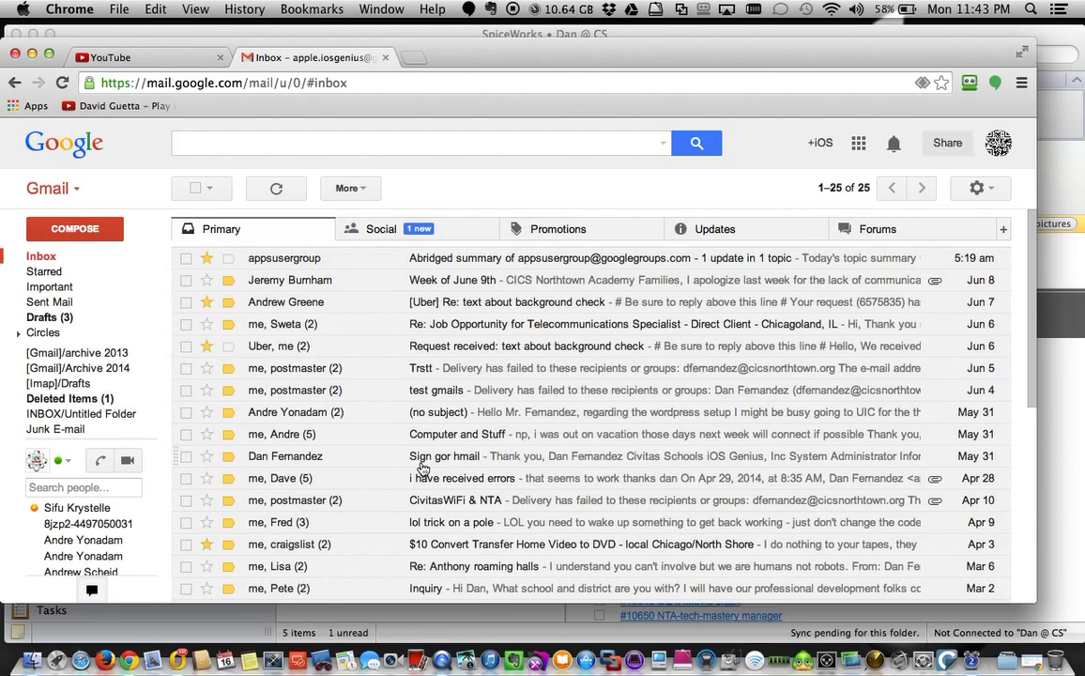
scroll(422, 469, "down", 10)
scroll(422, 466, "up", 10)
left_click(32, 54)
Expand [Gmail] in Outlook's folder pane, then restore Chrome's 'Migrate mail using a Mac' page.
left_click(349, 431)
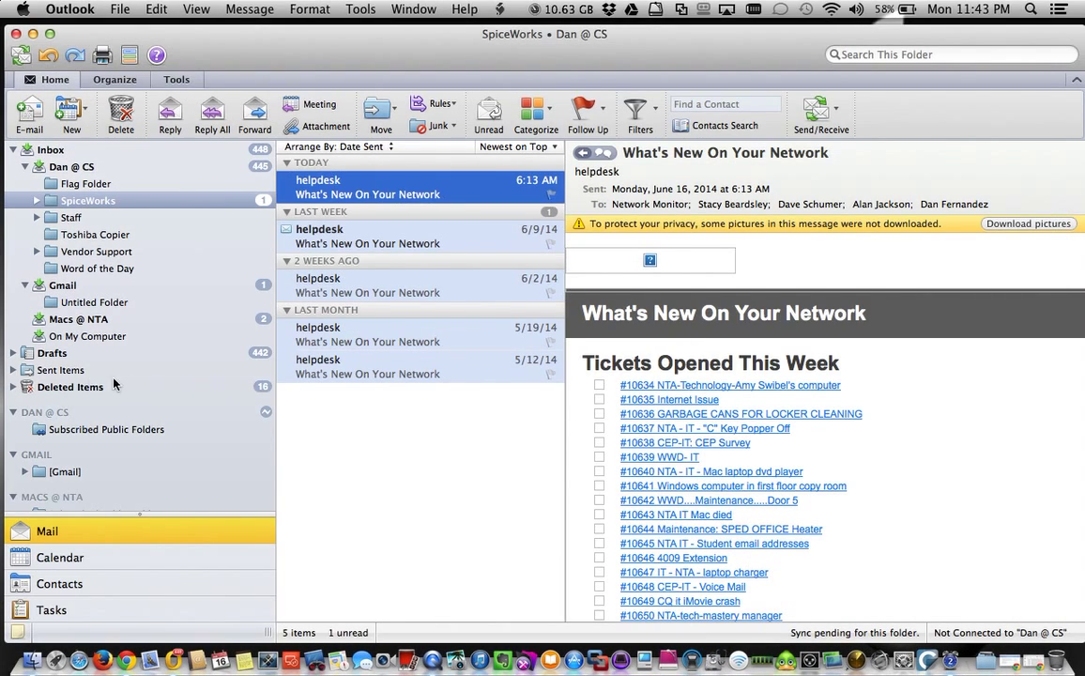
scroll(64, 470, "down", 8)
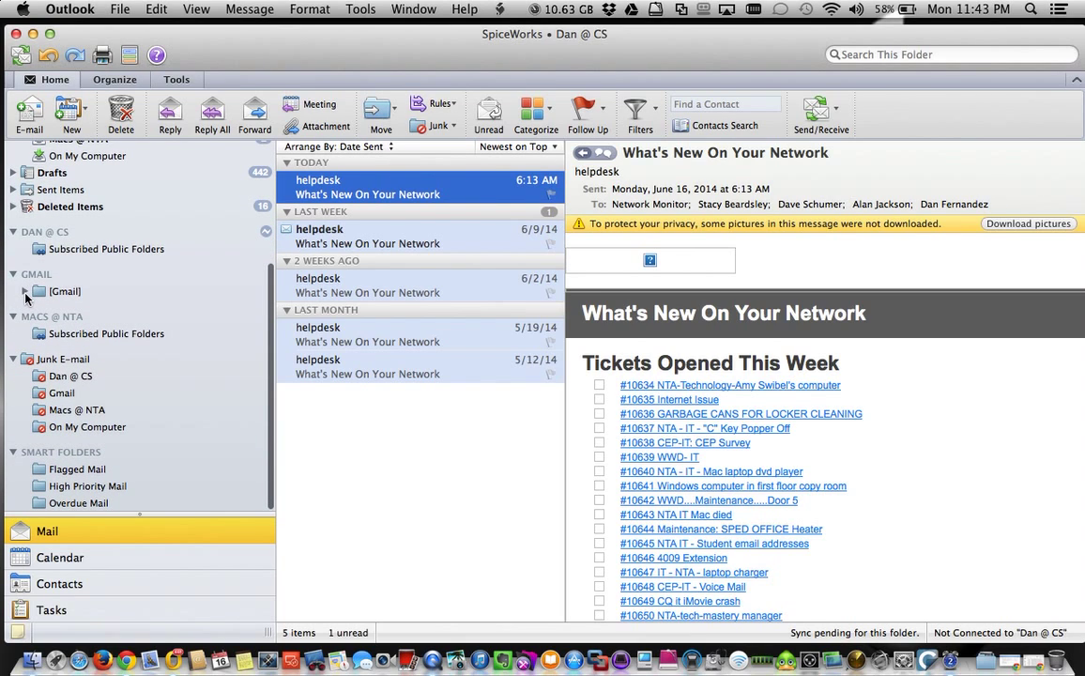
left_click(25, 292)
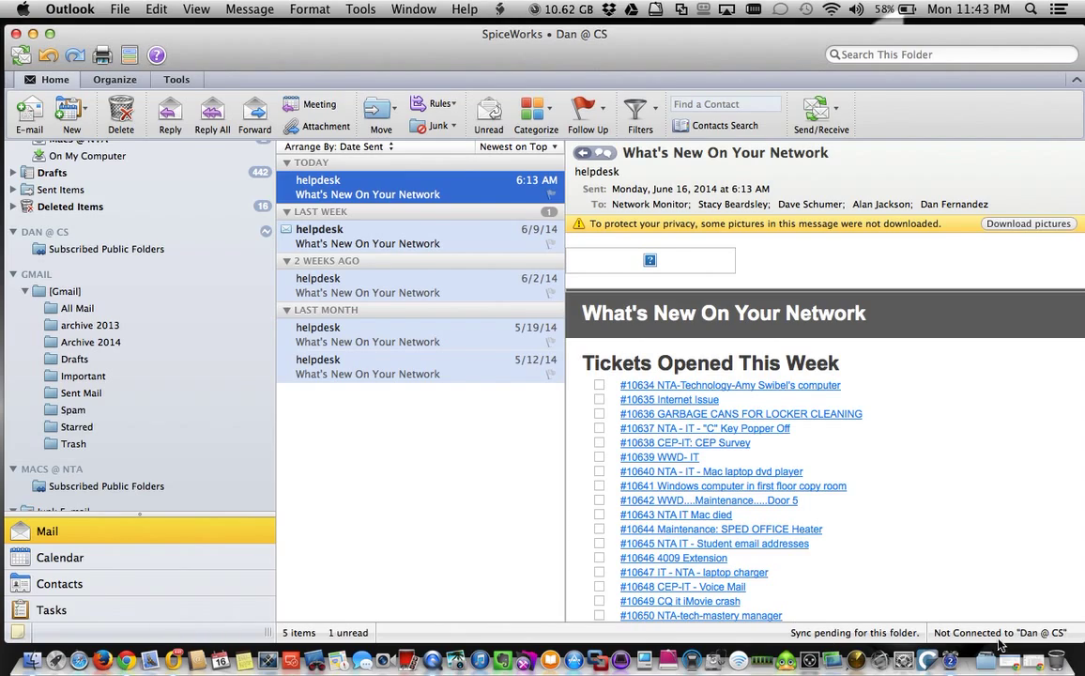
left_click(1032, 661)
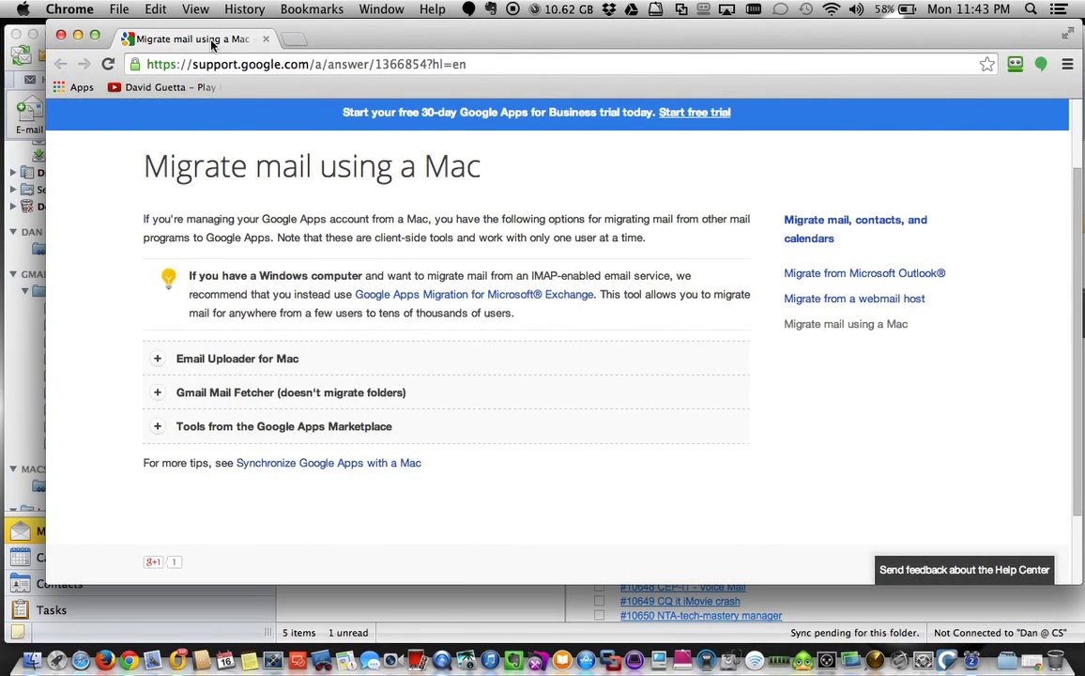
Swap the help page for Chrome's Gmail inbox window, then slide it right to reveal Outlook.
left_click(77, 36)
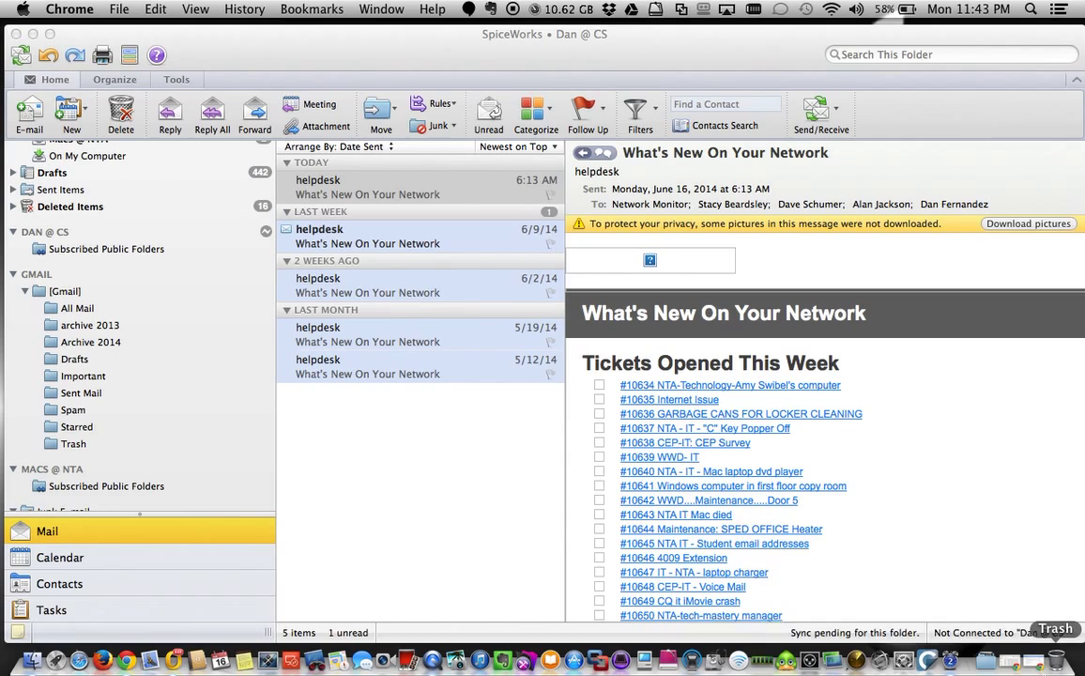
left_click(1015, 667)
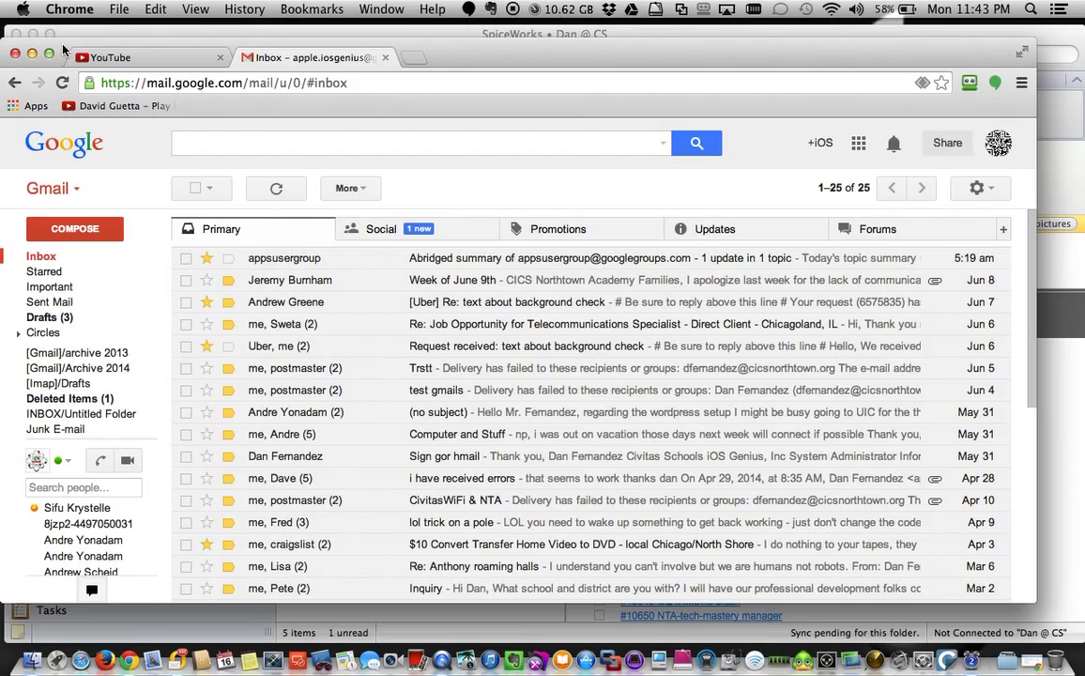
left_click_drag(63, 49, 278, 31)
left_click(206, 47)
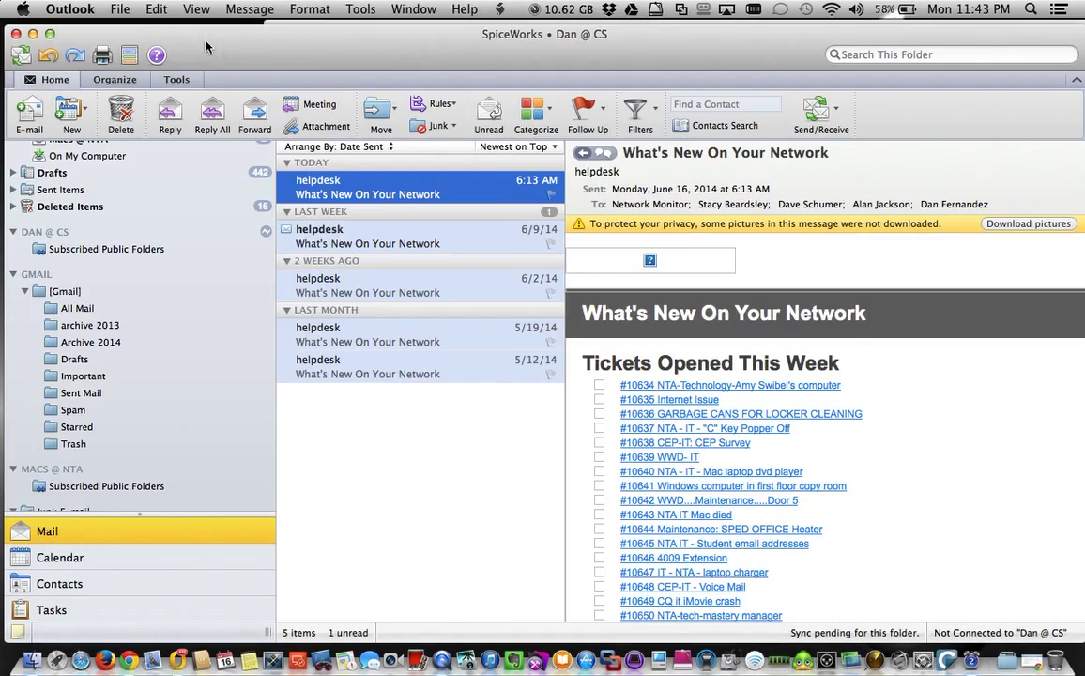
scroll(182, 220, "up", 5)
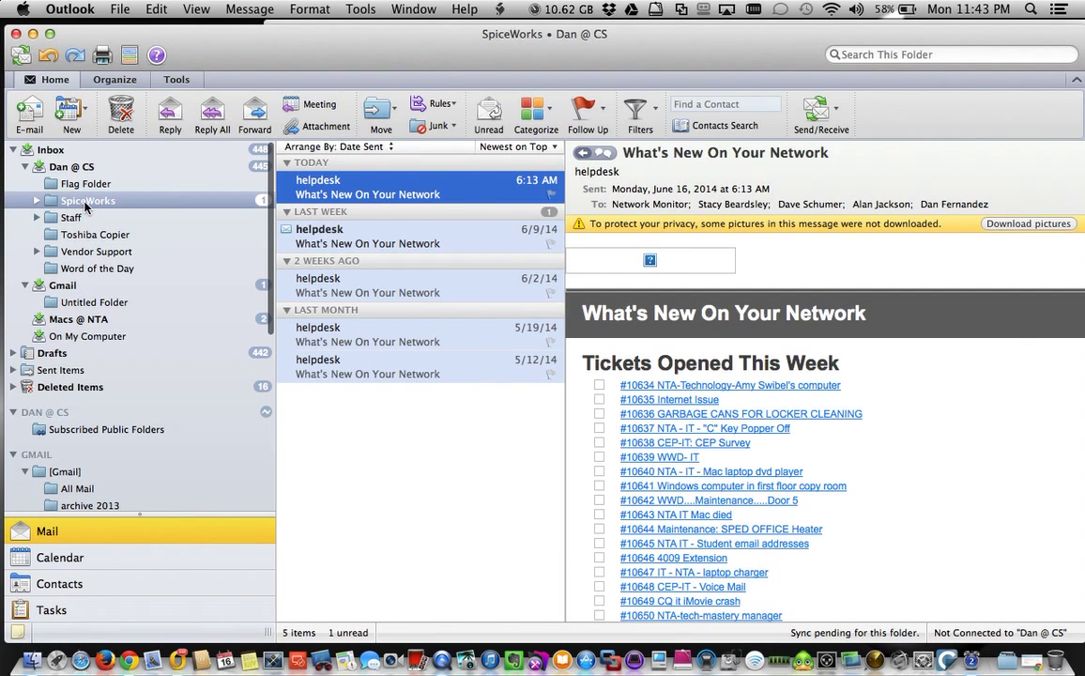
right_click(85, 206)
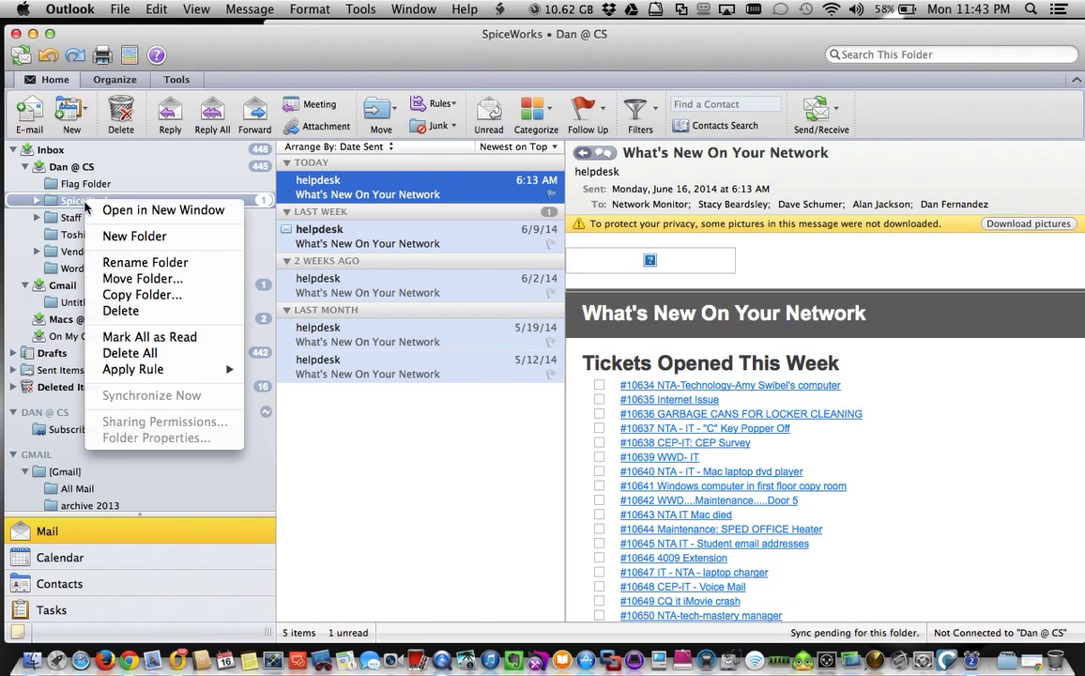
left_click(142, 296)
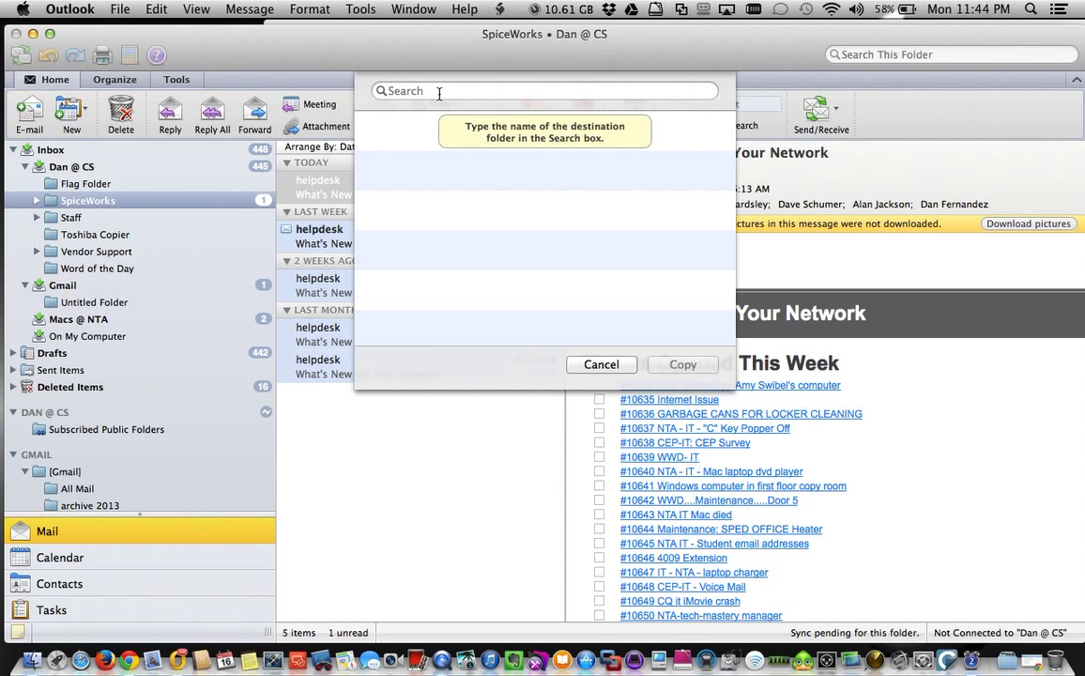
type("gmai")
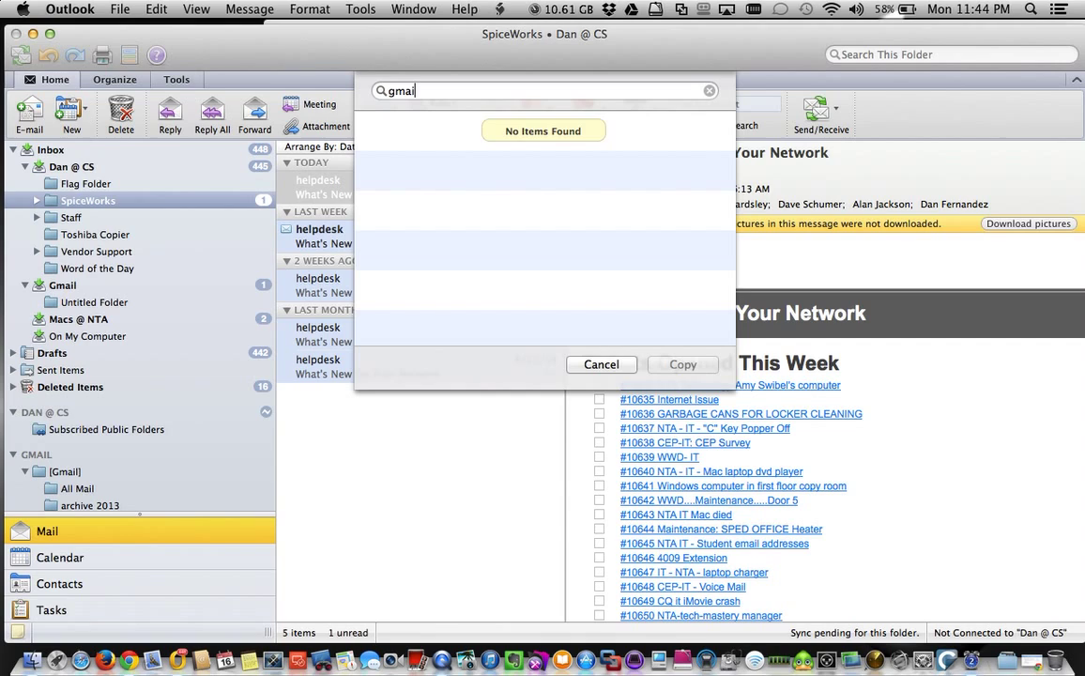
key("BackSpace")
key("BackSpace")
key("BackSpace")
key("BackSpace")
type("a")
key("super+a")
key("BackSpace")
type("archive 2013")
key("super+a")
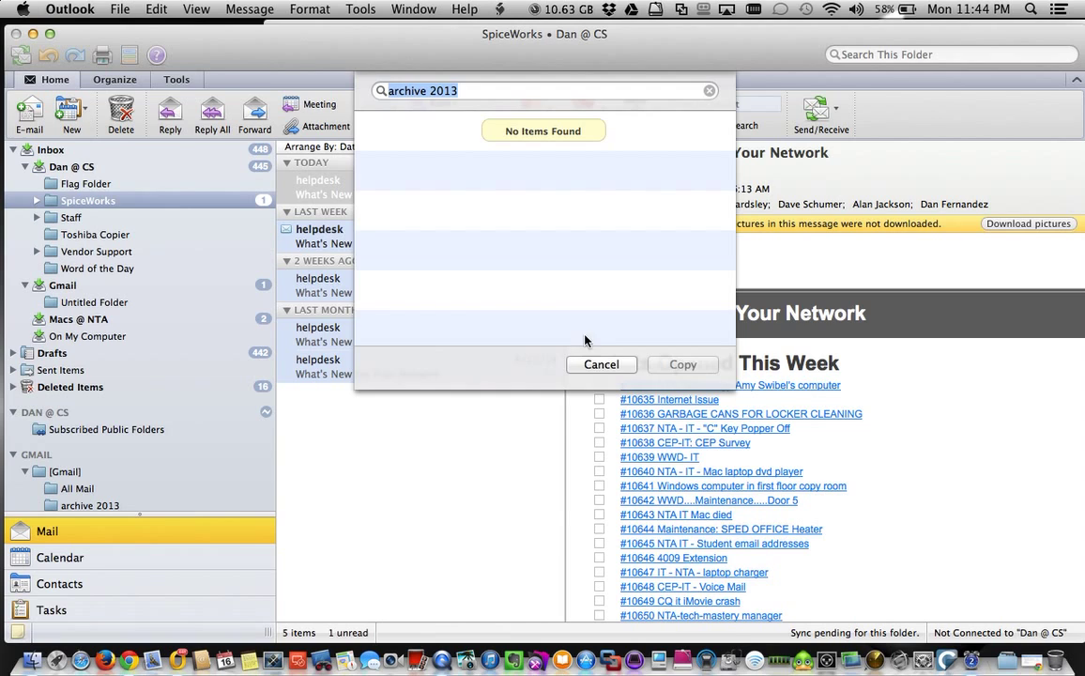
left_click(600, 365)
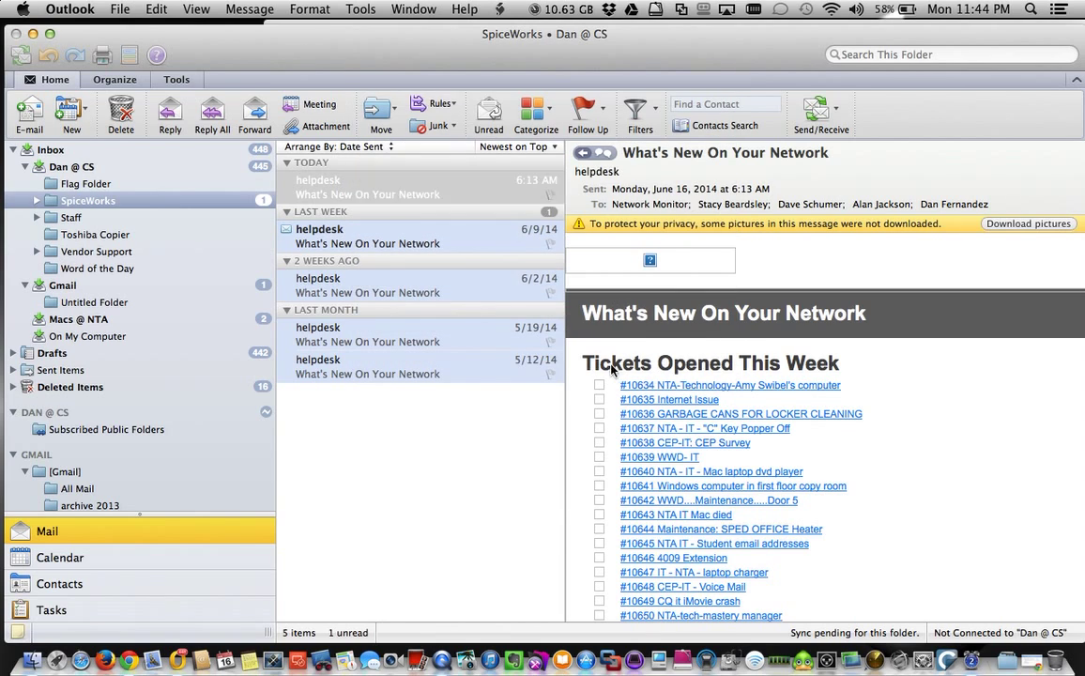
Copy Dan @ CS's SpiceWorks folder into On My Computer and open the copy's five messages.
left_click(76, 203)
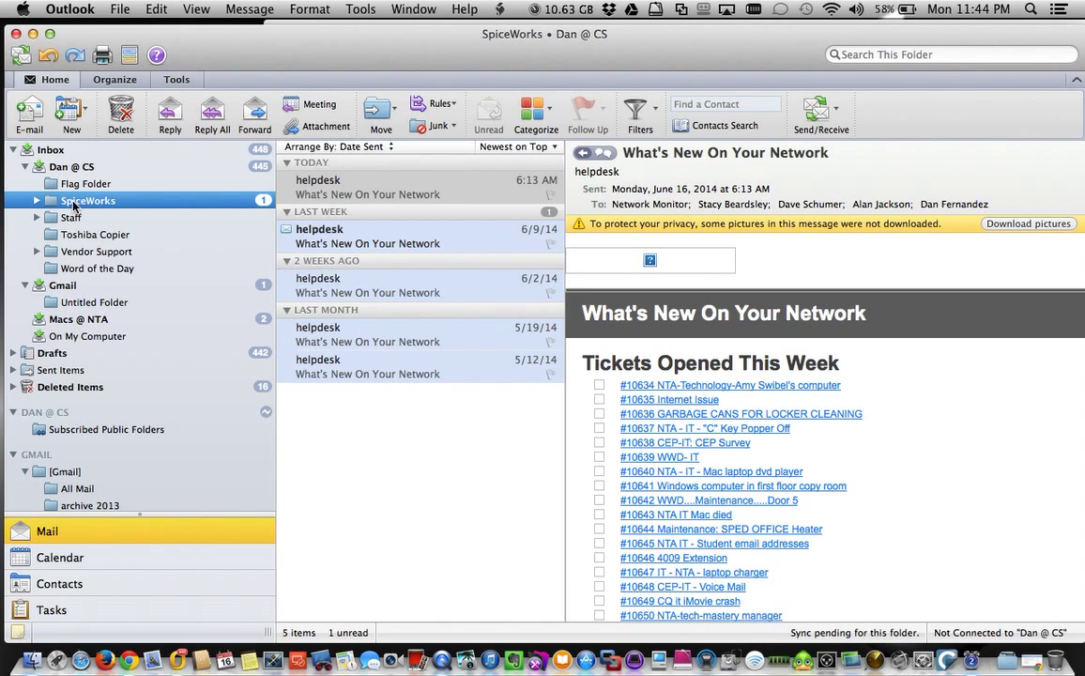
left_click_drag(75, 207, 70, 339)
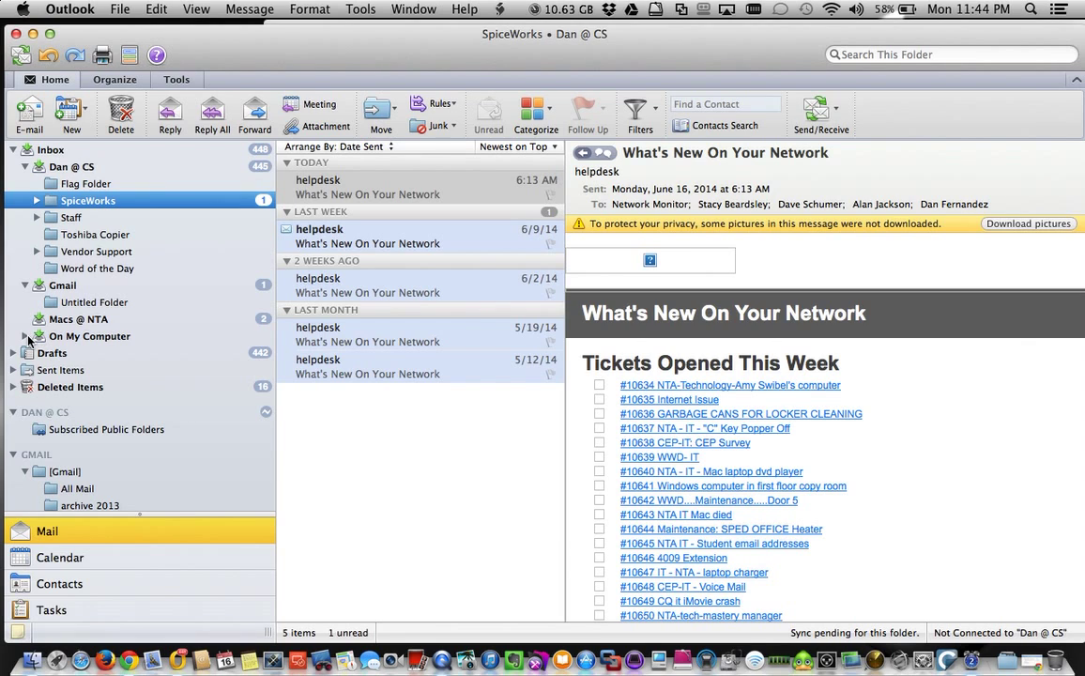
left_click(26, 337)
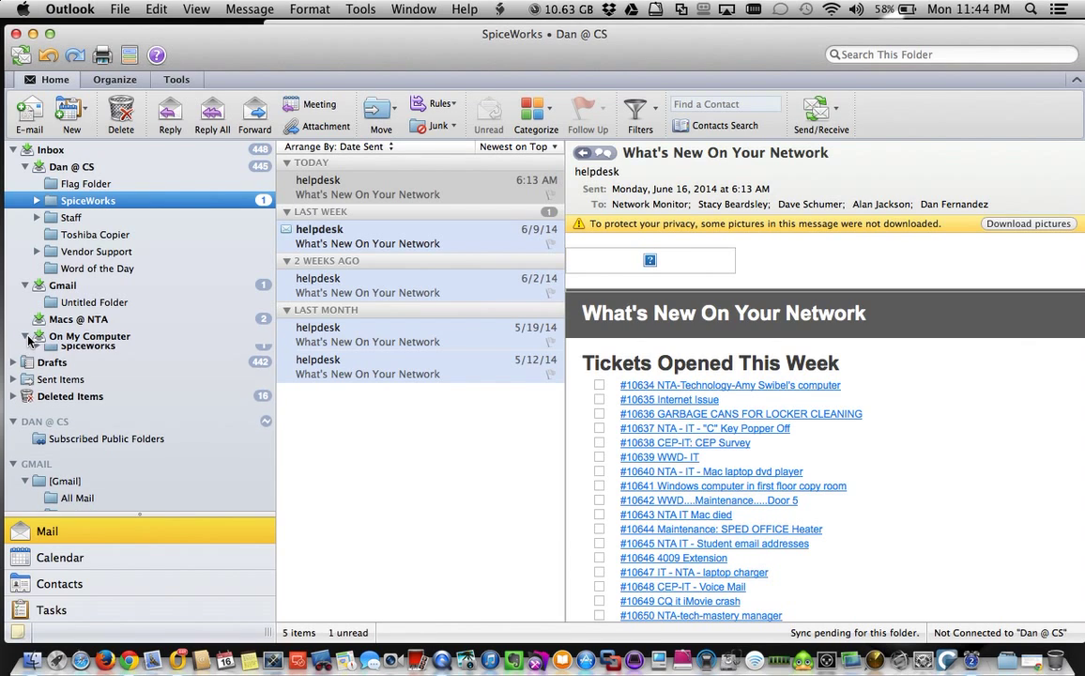
left_click(85, 353)
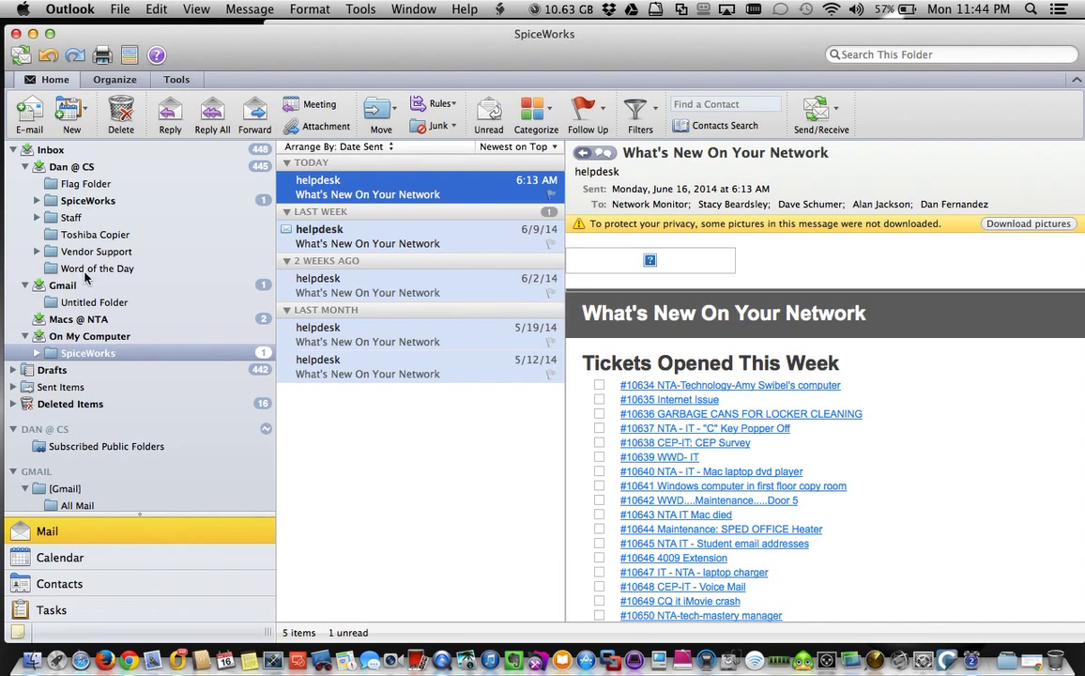
Scroll to the Gmail account, attempt moving SpiceWorks there, and open the empty [Gmail] folder.
scroll(81, 347, "down", 5)
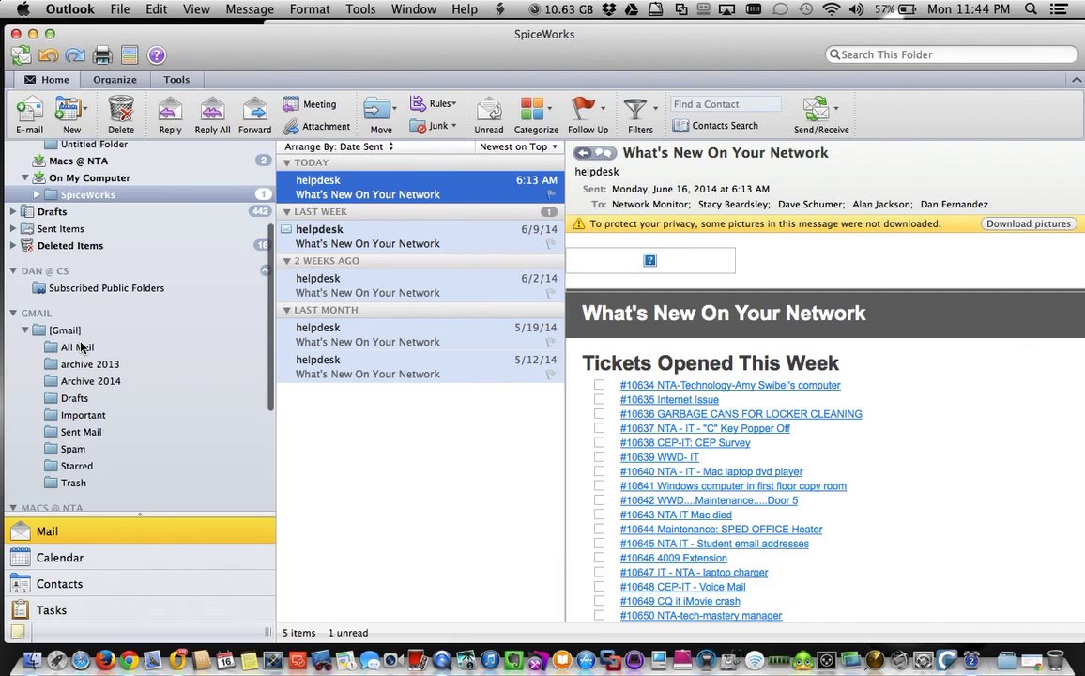
scroll(79, 343, "down", 1)
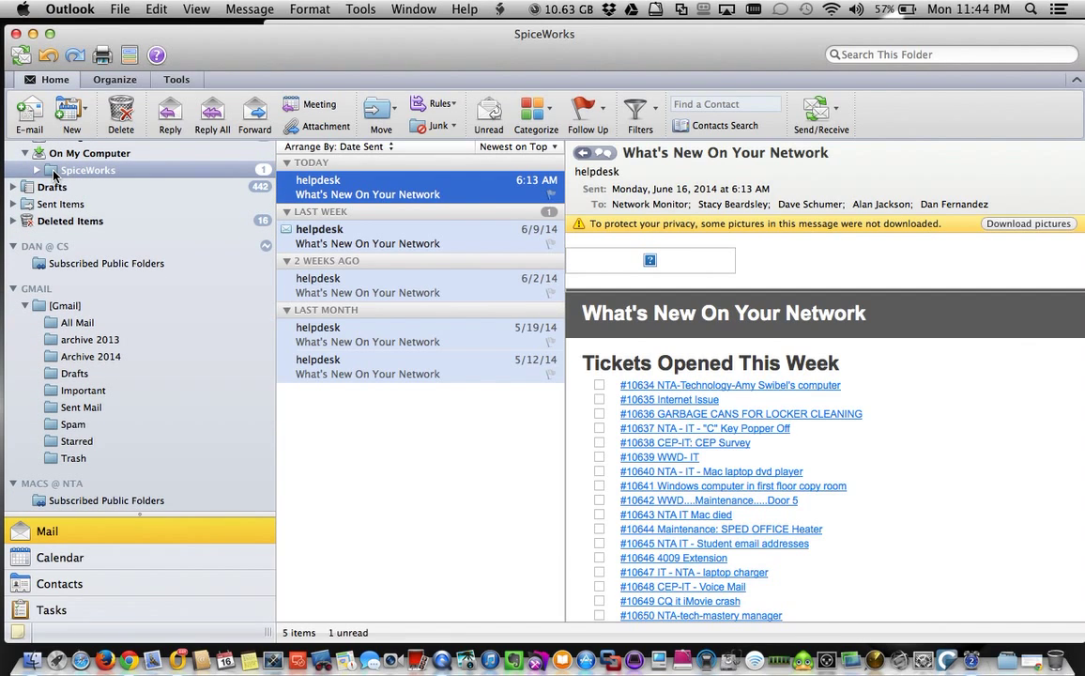
left_click_drag(53, 175, 84, 154)
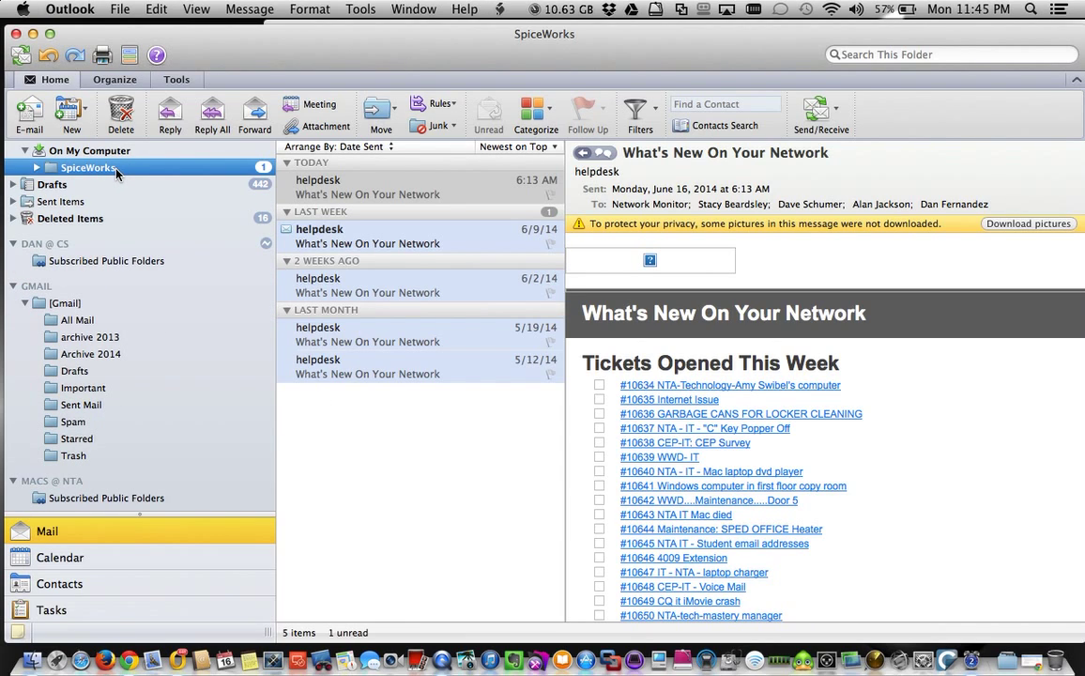
left_click(68, 304)
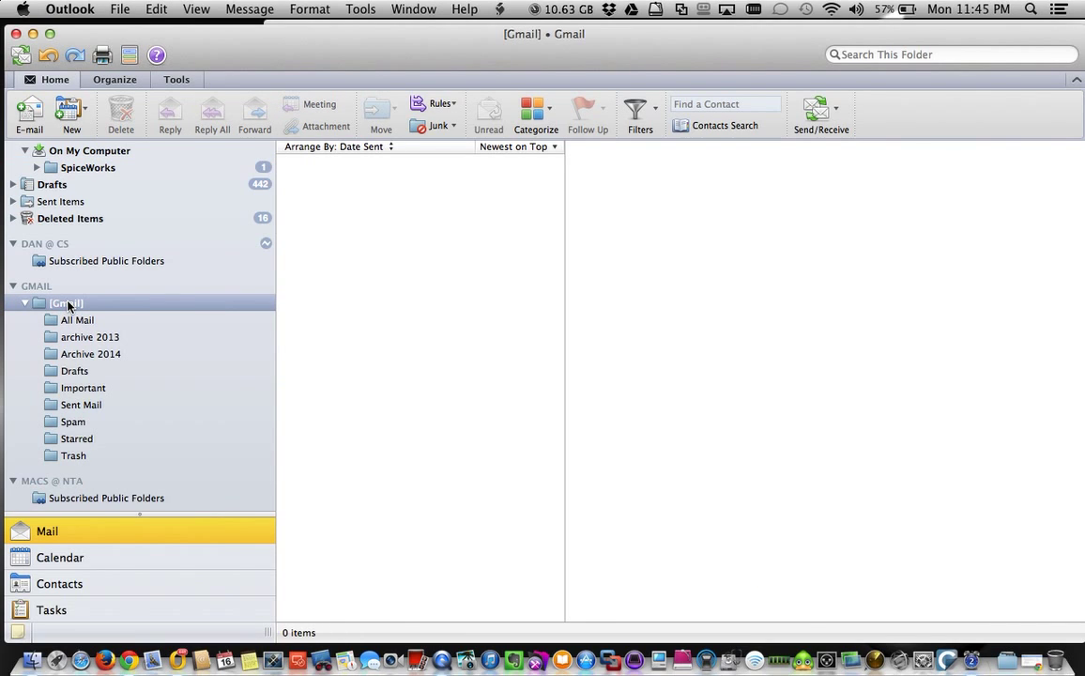
Check the archive 2013 and Archive 2014 folders under the Gmail account.
right_click(67, 305)
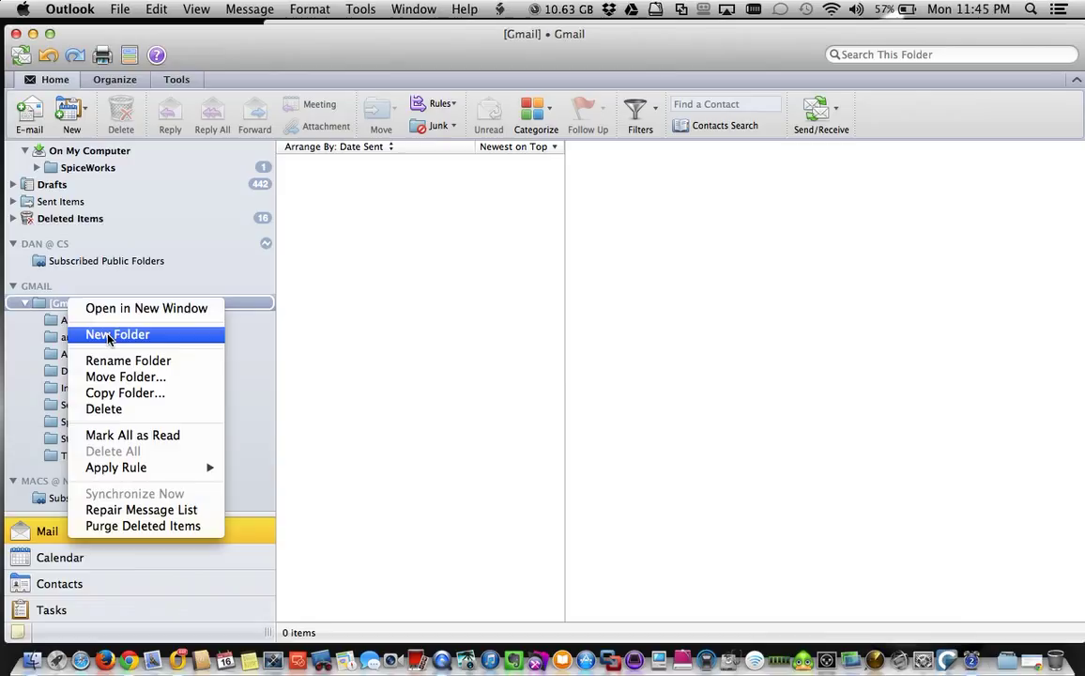
left_click(368, 380)
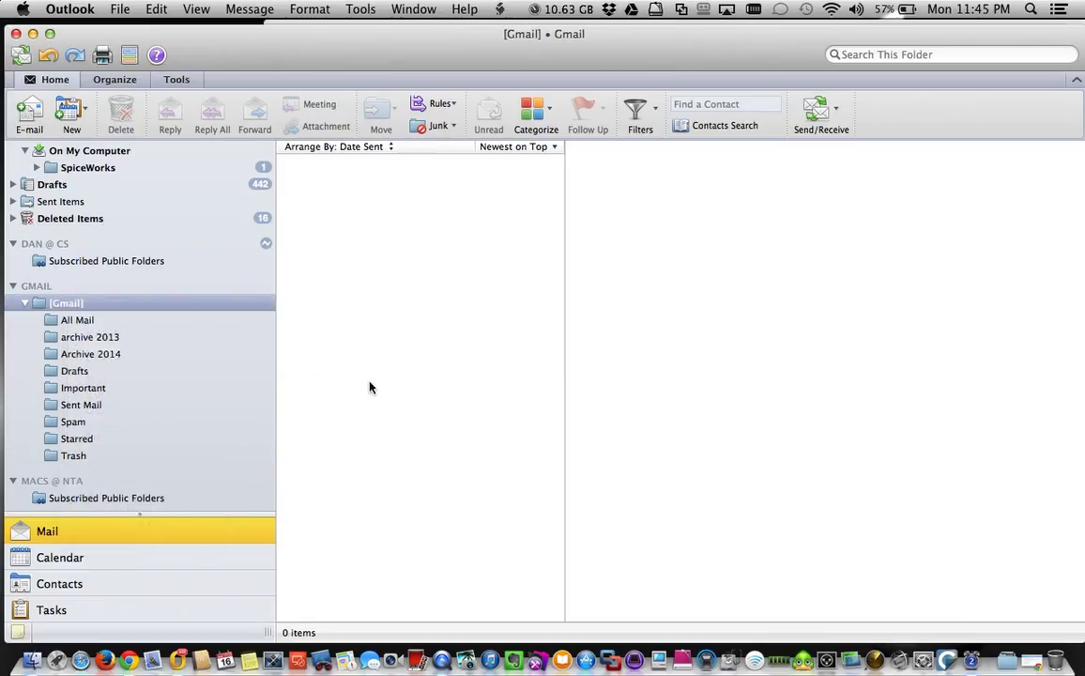
left_click(80, 342)
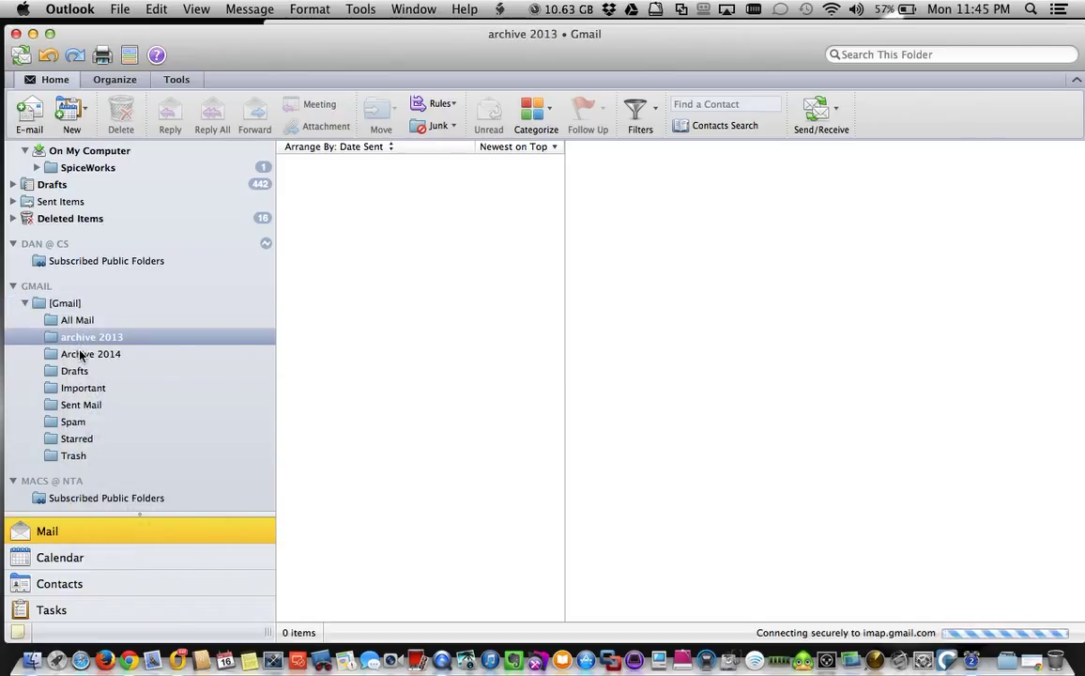
left_click(79, 354)
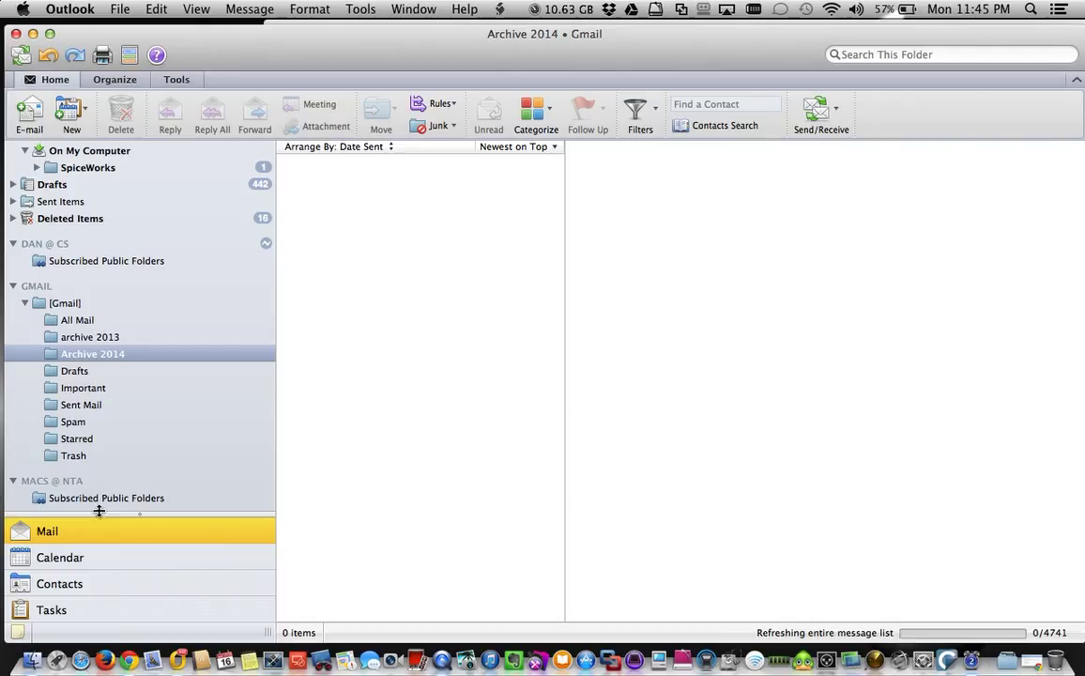
Create a new folder inside [Gmail] and open the resulting Untitled Folder.
right_click(65, 310)
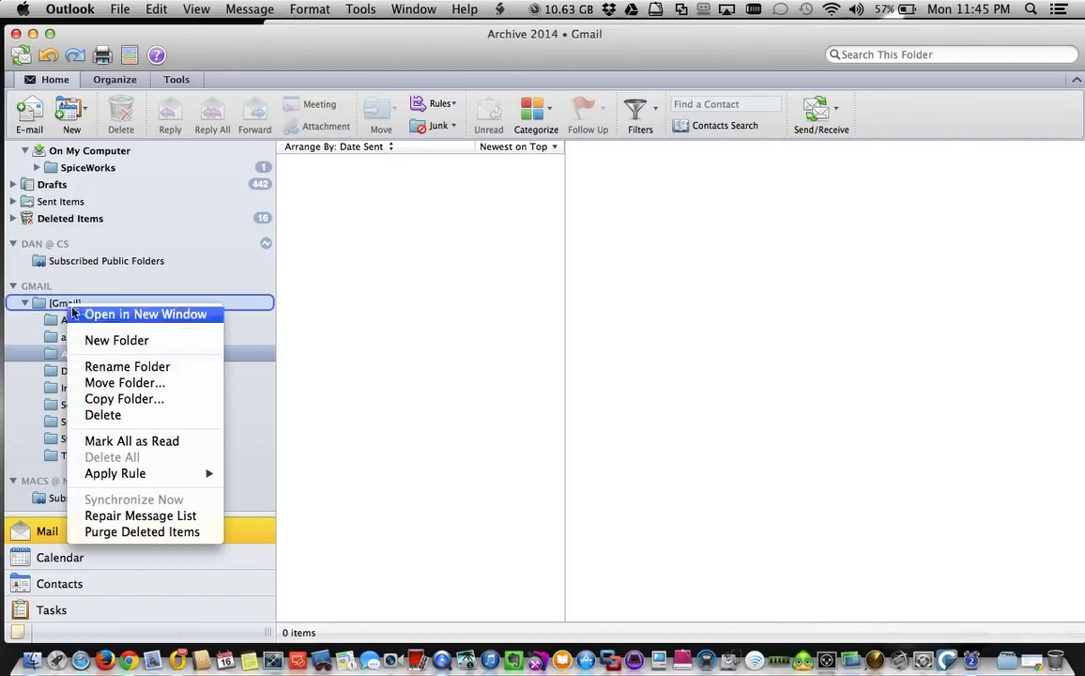
left_click(107, 341)
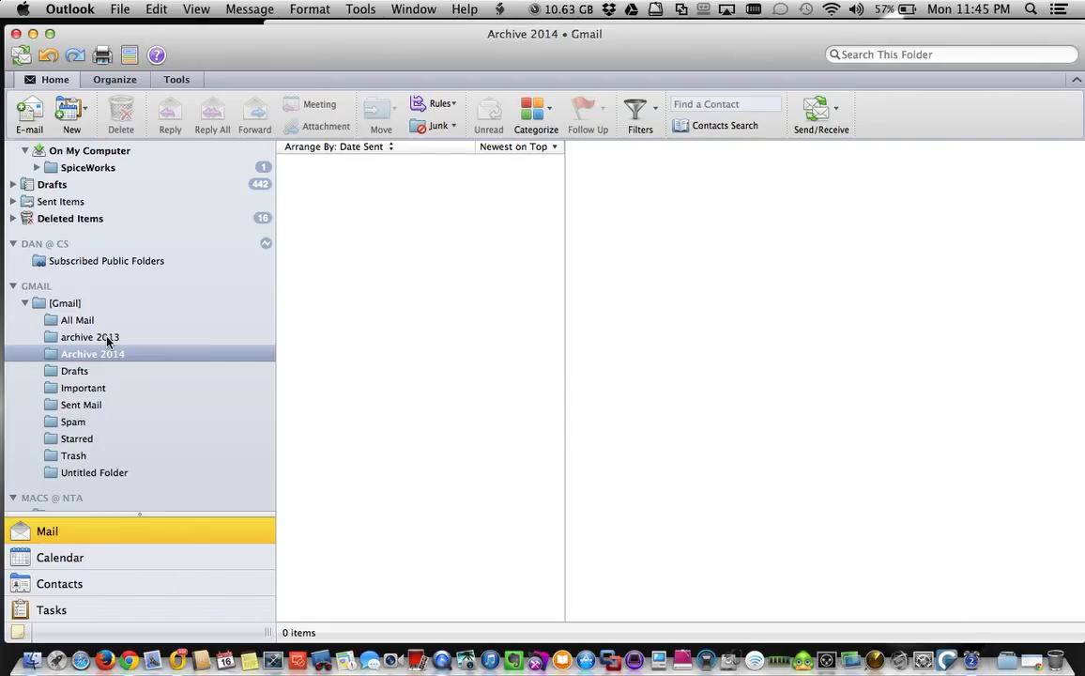
left_click(91, 473)
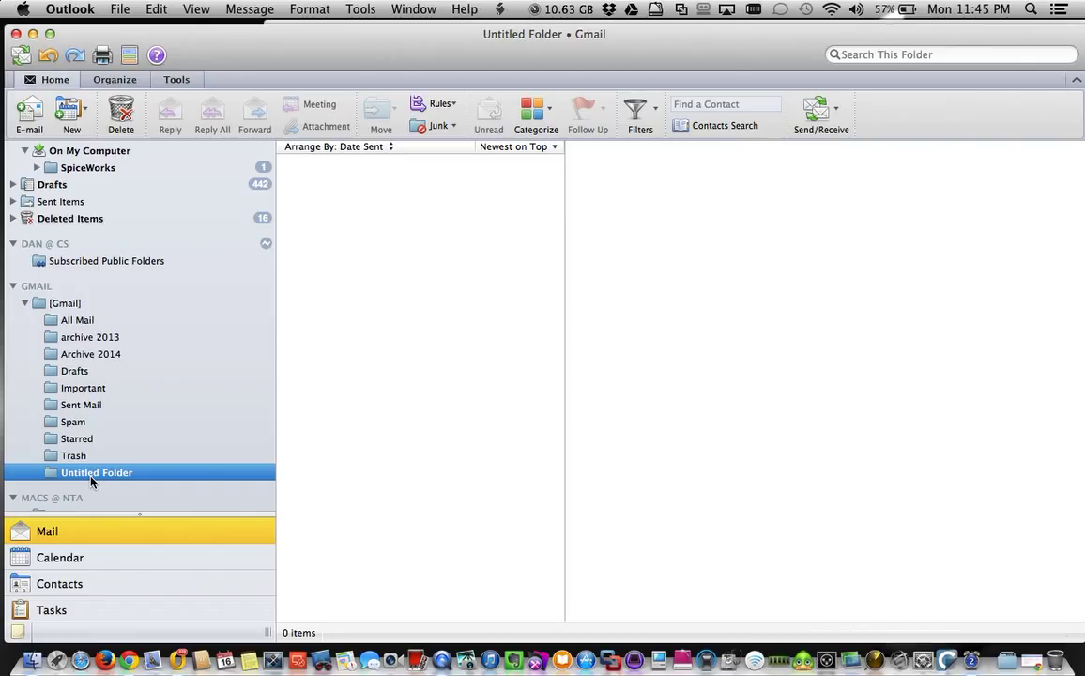
Rename Untitled Folder under [Gmail] to 'Spiceworks' with Rename Folder.
right_click(91, 479)
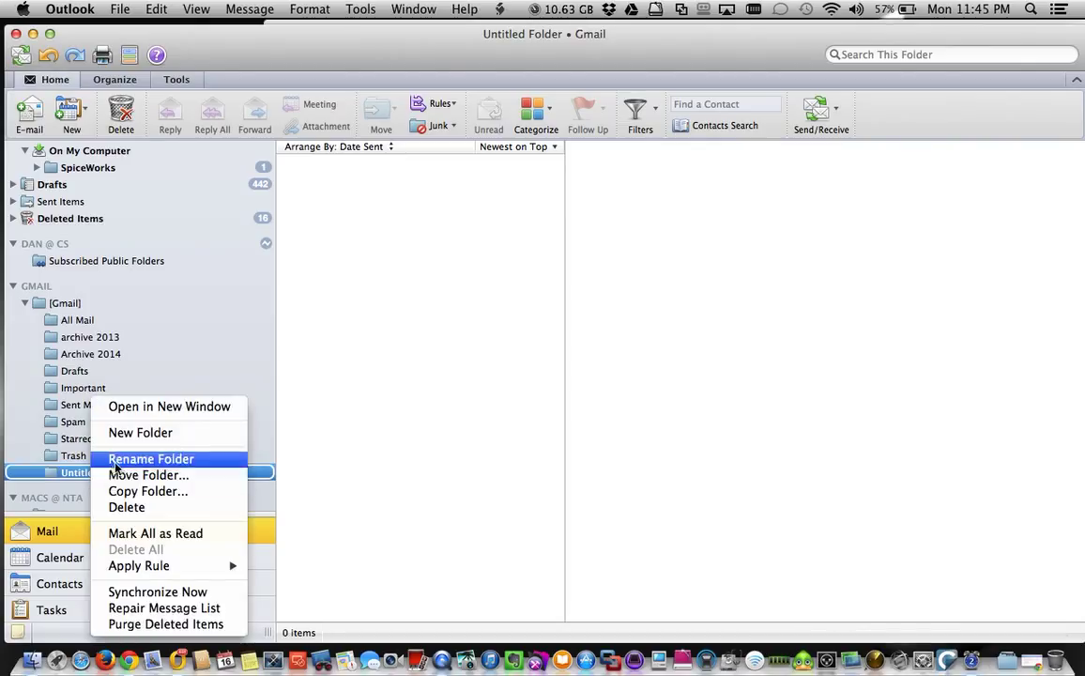
left_click(116, 456)
type("A")
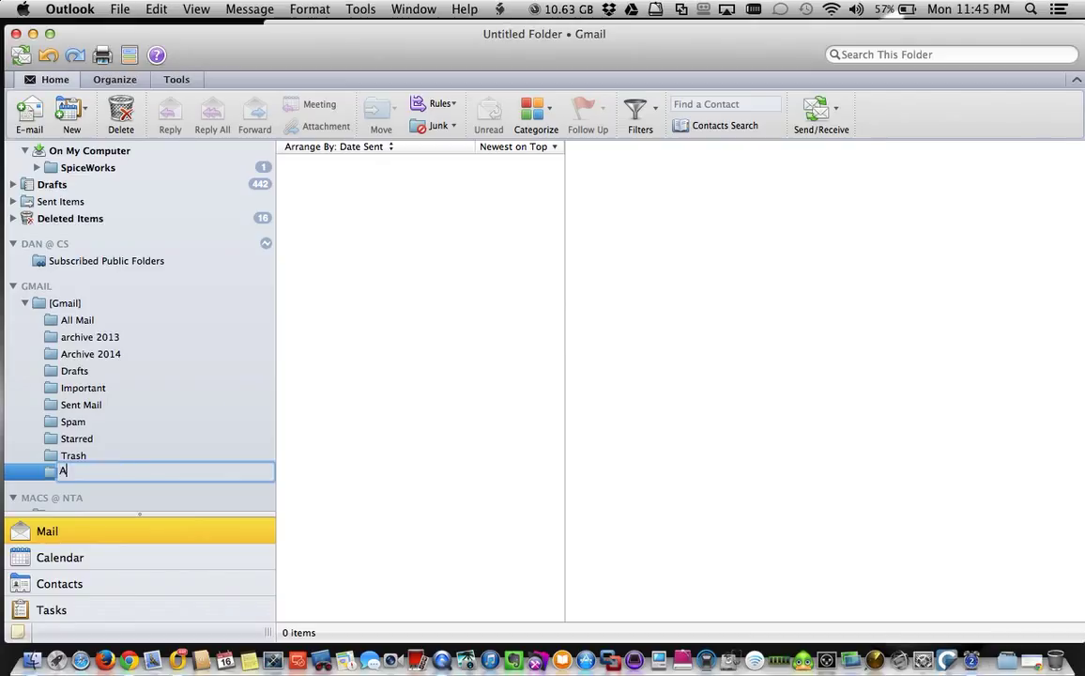
key("BackSpace")
key("BackSpace")
key("Return")
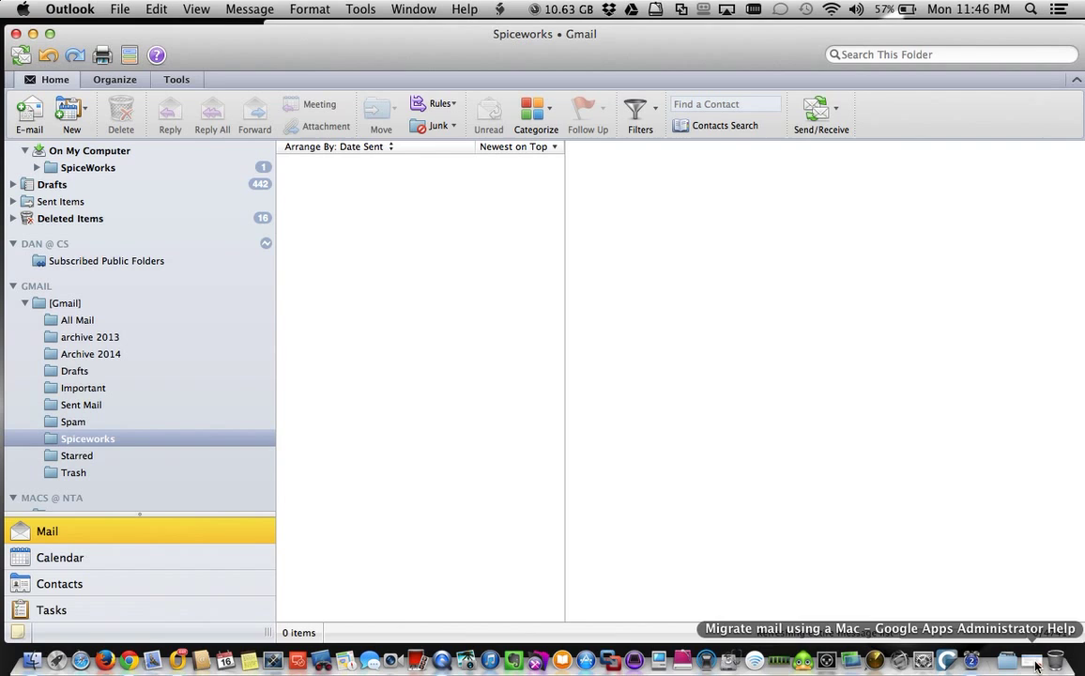
Bring Chrome's Gmail Inbox window forward and refresh it to show the [Gmail]/Spiceworks label.
right_click(81, 660)
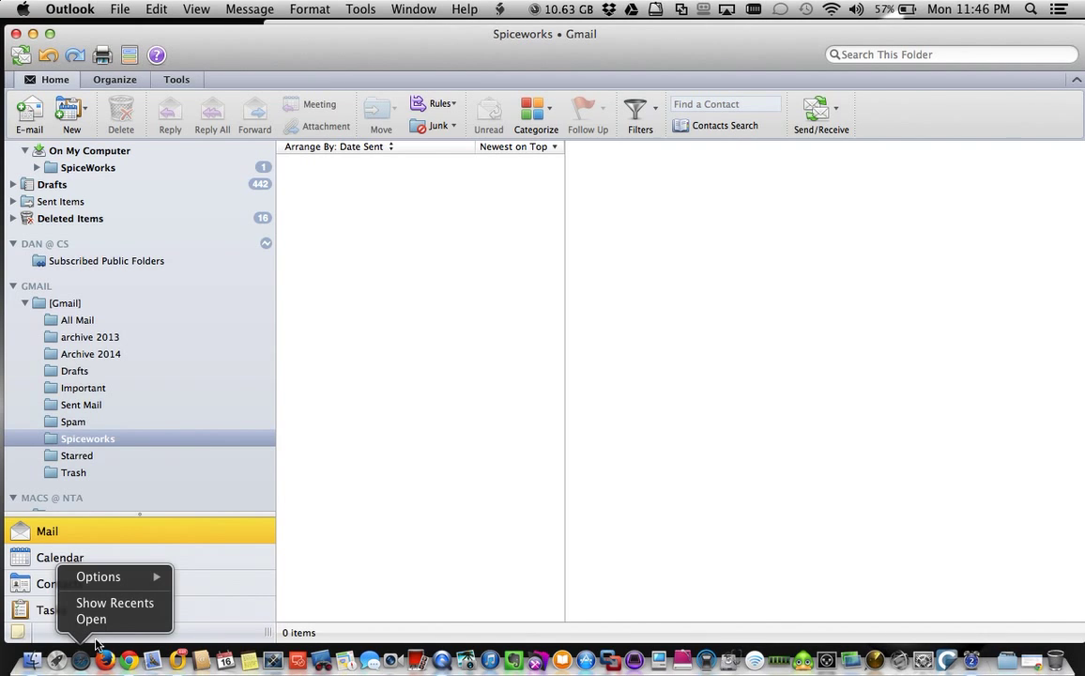
right_click(128, 659)
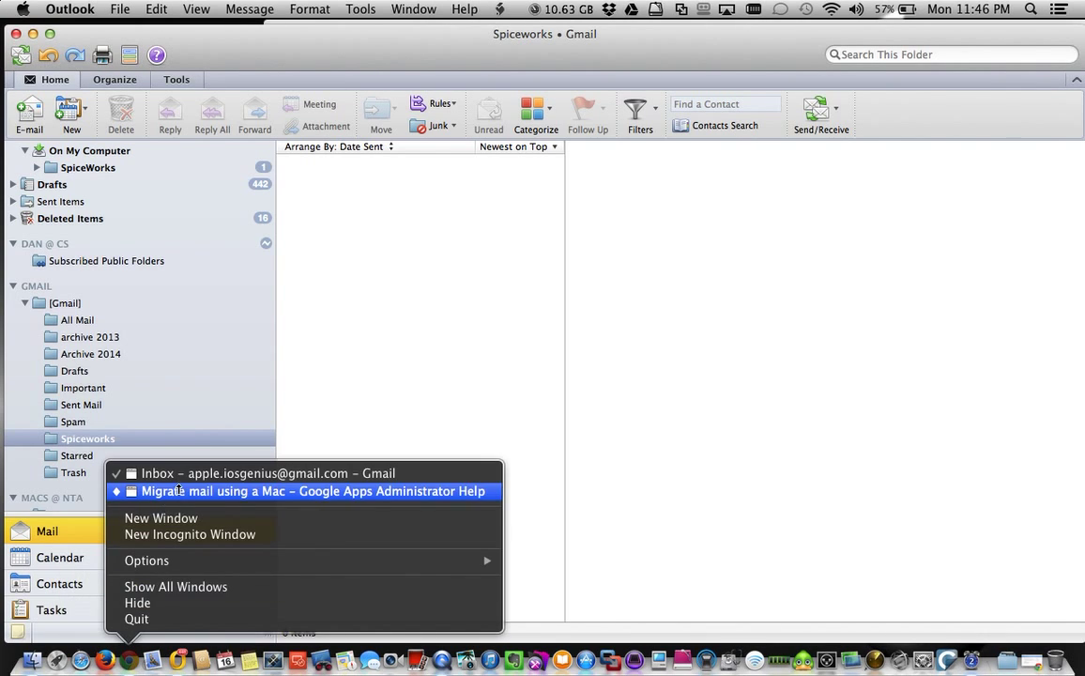
left_click(205, 473)
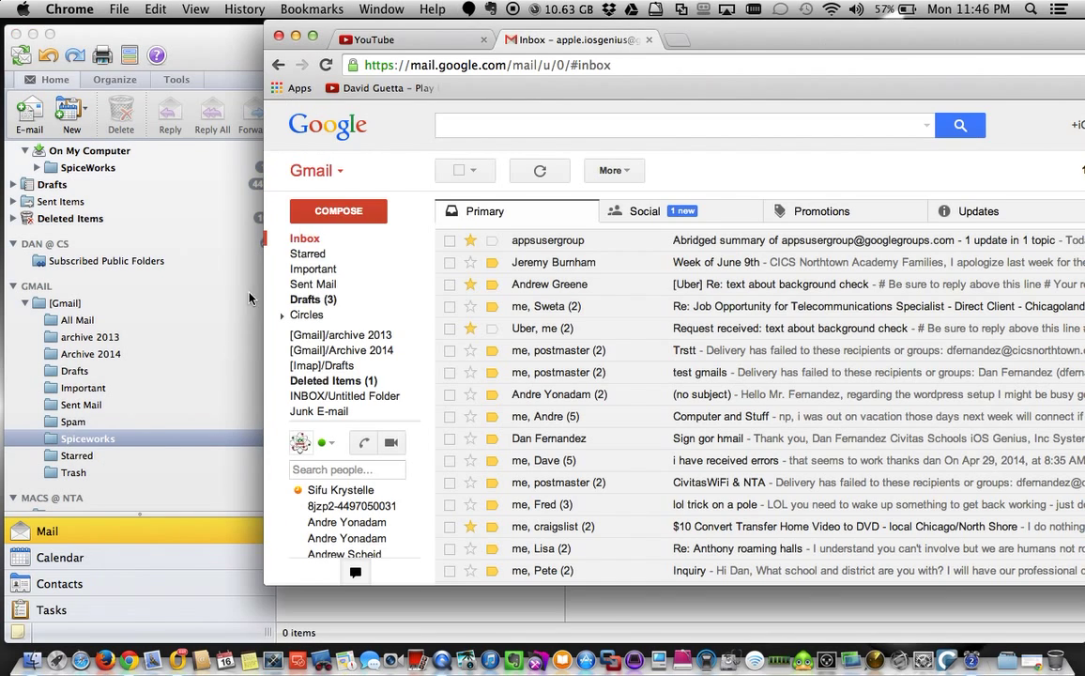
mouse_move(375, 352)
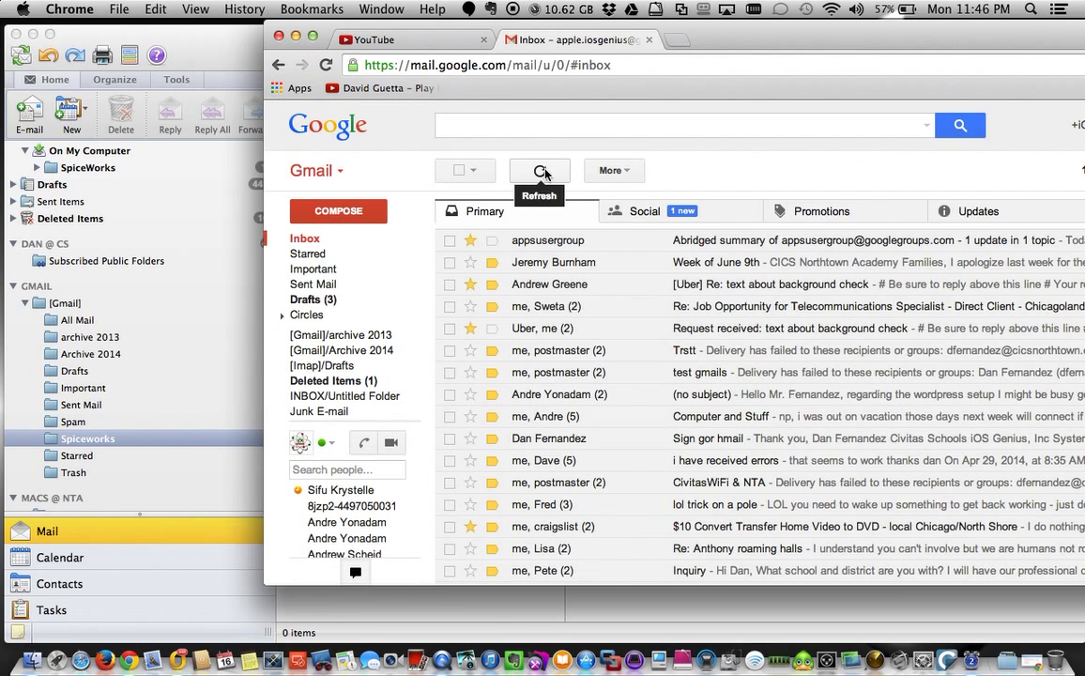
left_click(327, 65)
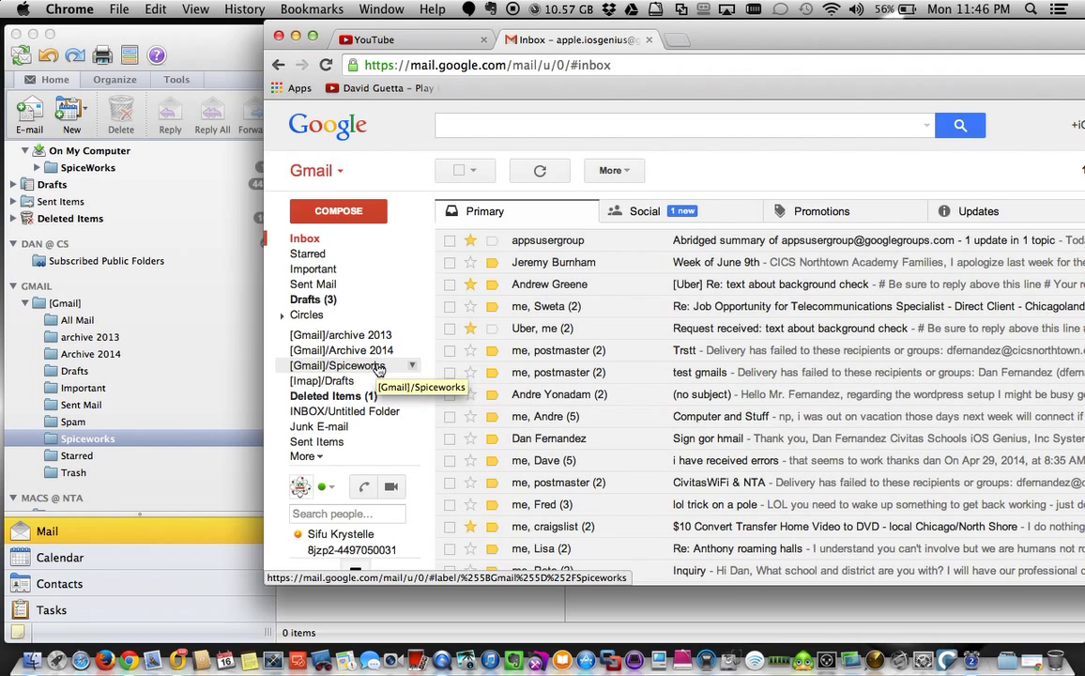
View the On My Computer SpiceWorks copy, then open Dan @ CS's SpiceWorks folder with five helpdesk messages.
left_click(225, 54)
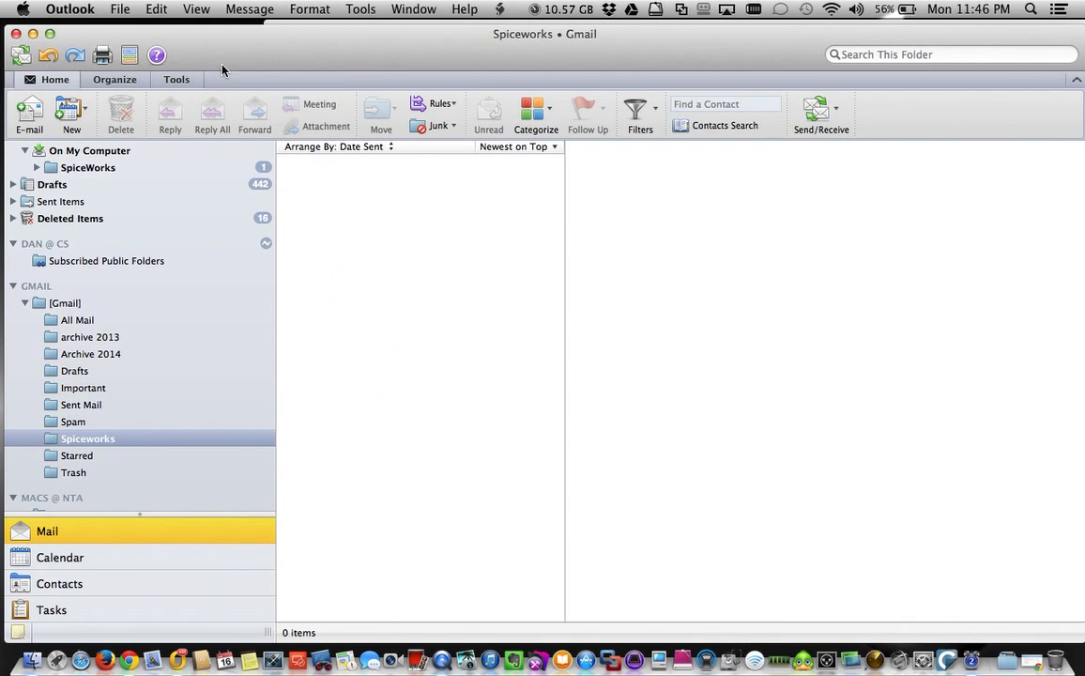
left_click(98, 170)
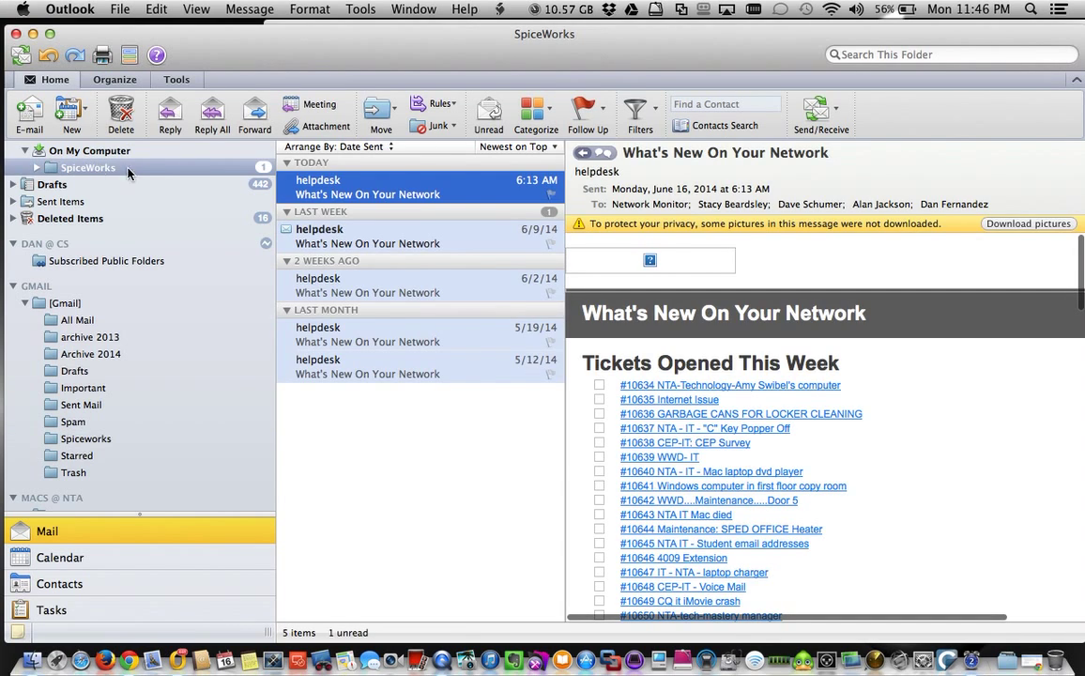
scroll(155, 177, "up", 3)
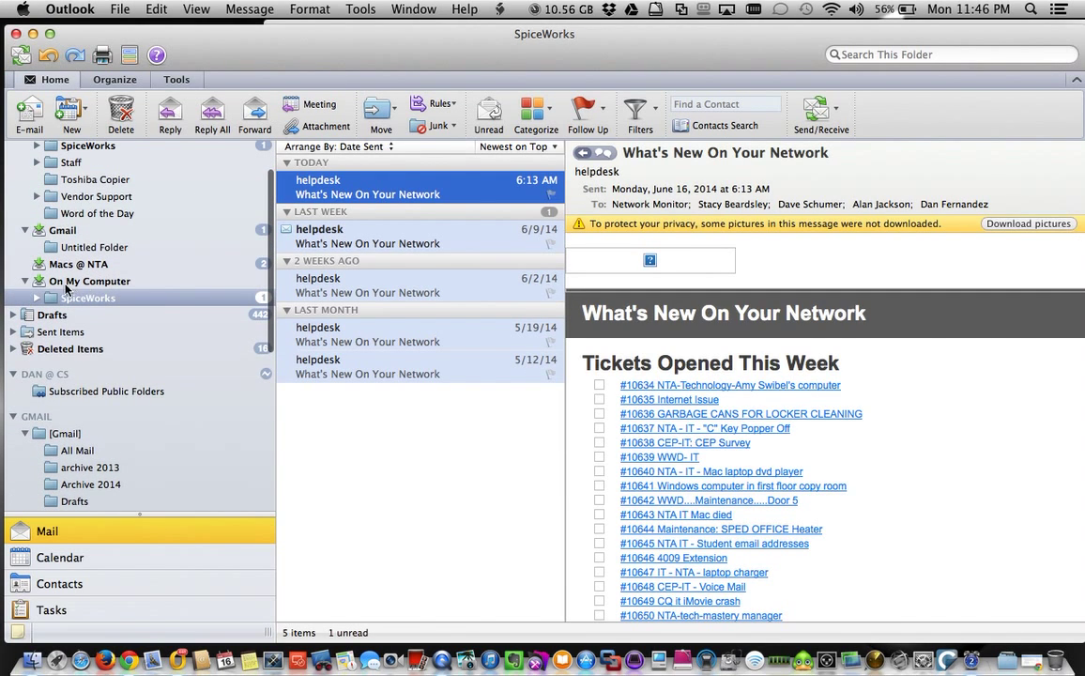
scroll(98, 303, "up", 3)
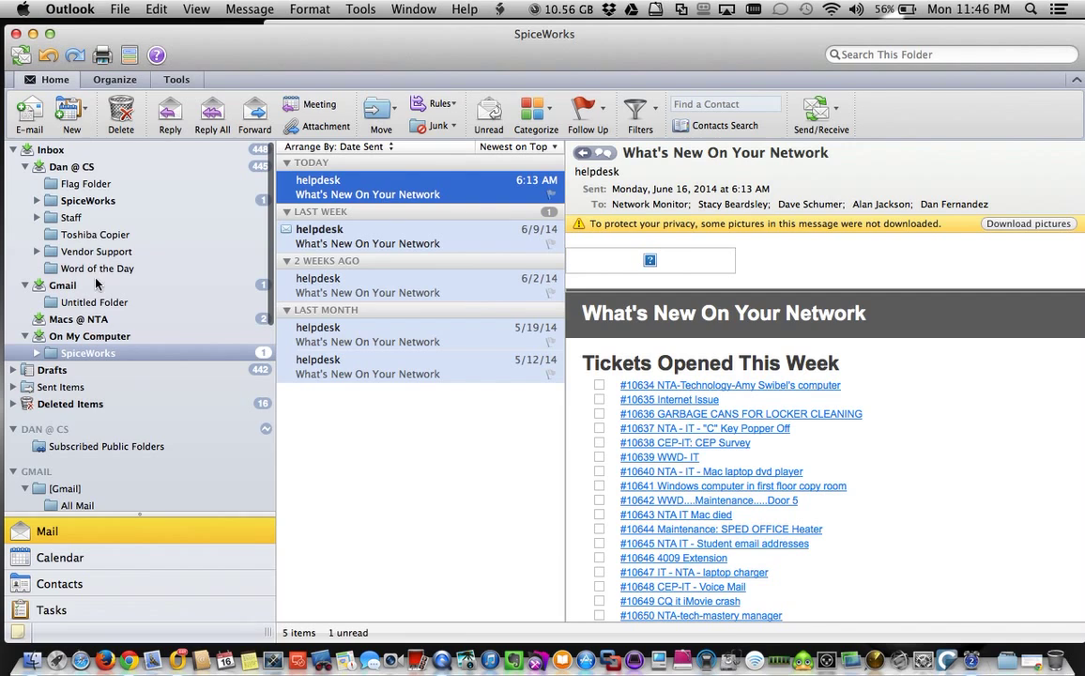
left_click(90, 201)
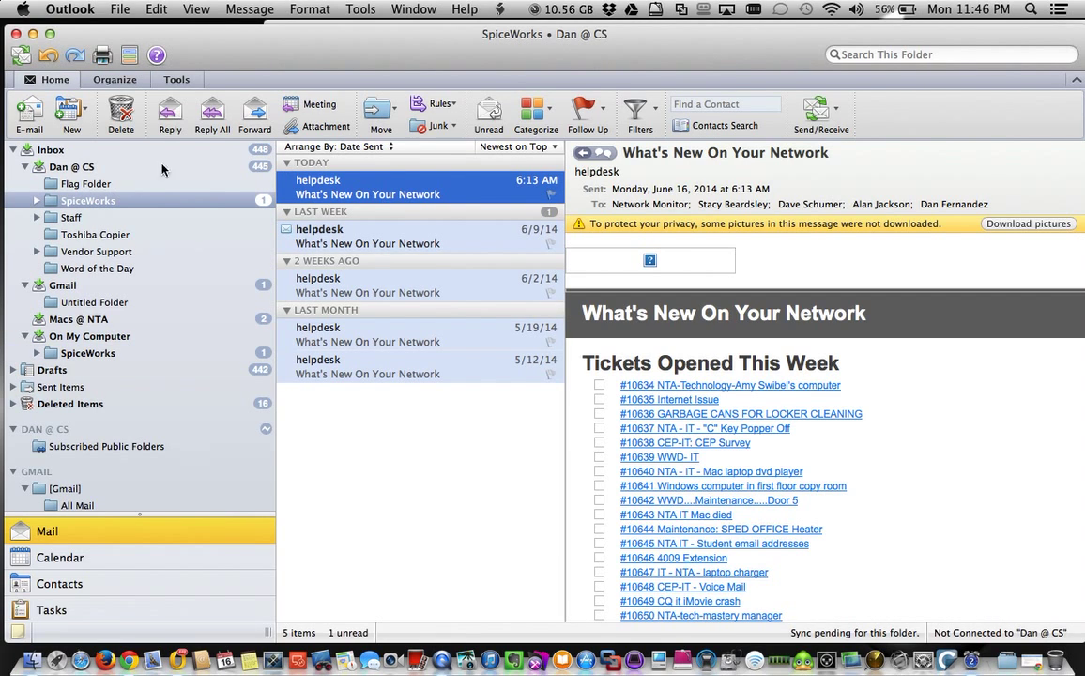
scroll(196, 410, "down", 5)
scroll(196, 409, "up", 5)
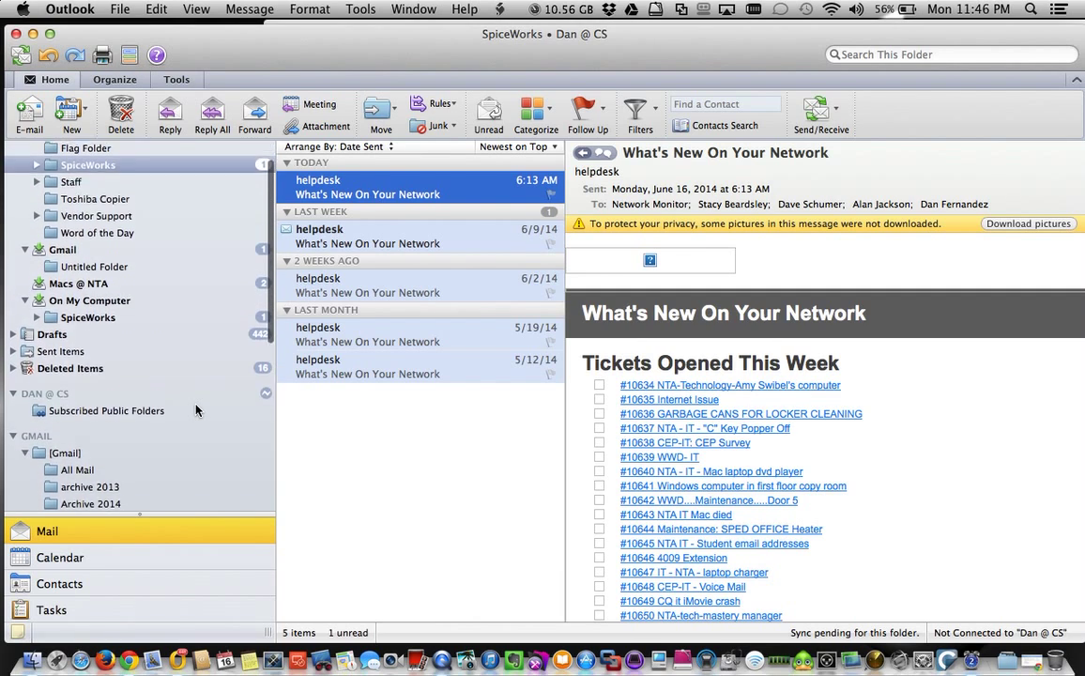
scroll(196, 409, "up", 1)
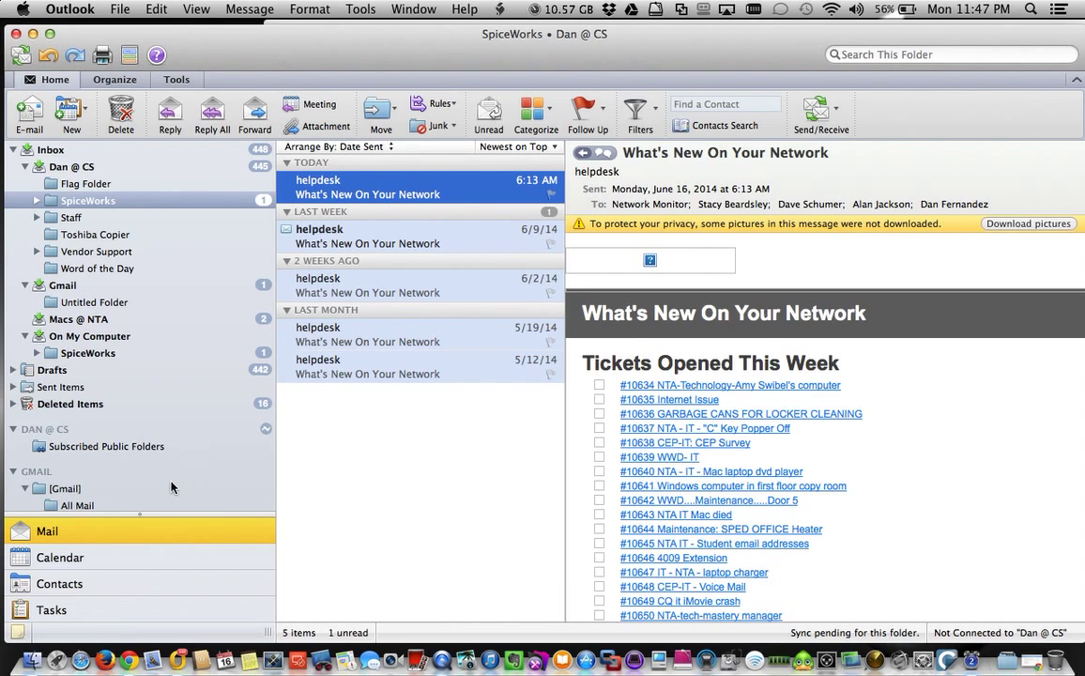
scroll(171, 486, "down", 3)
scroll(172, 486, "down", 2)
Select all five SpiceWorks messages, copy them into [Gmail]/Spiceworks, and watch the upload progress.
left_click(362, 432)
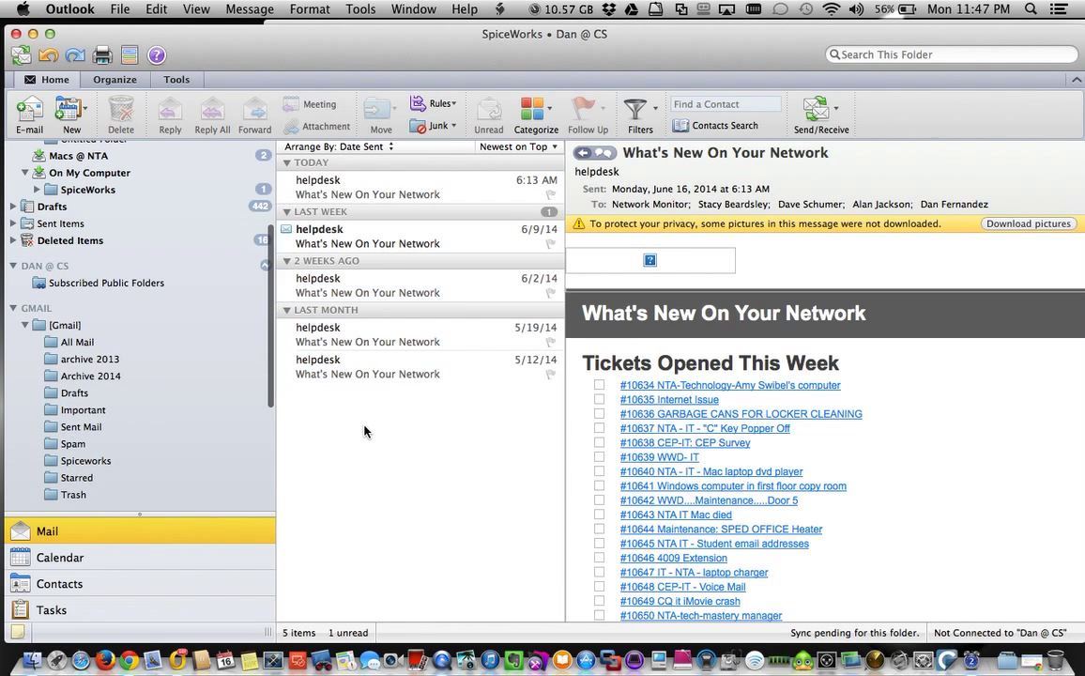
key("super+a")
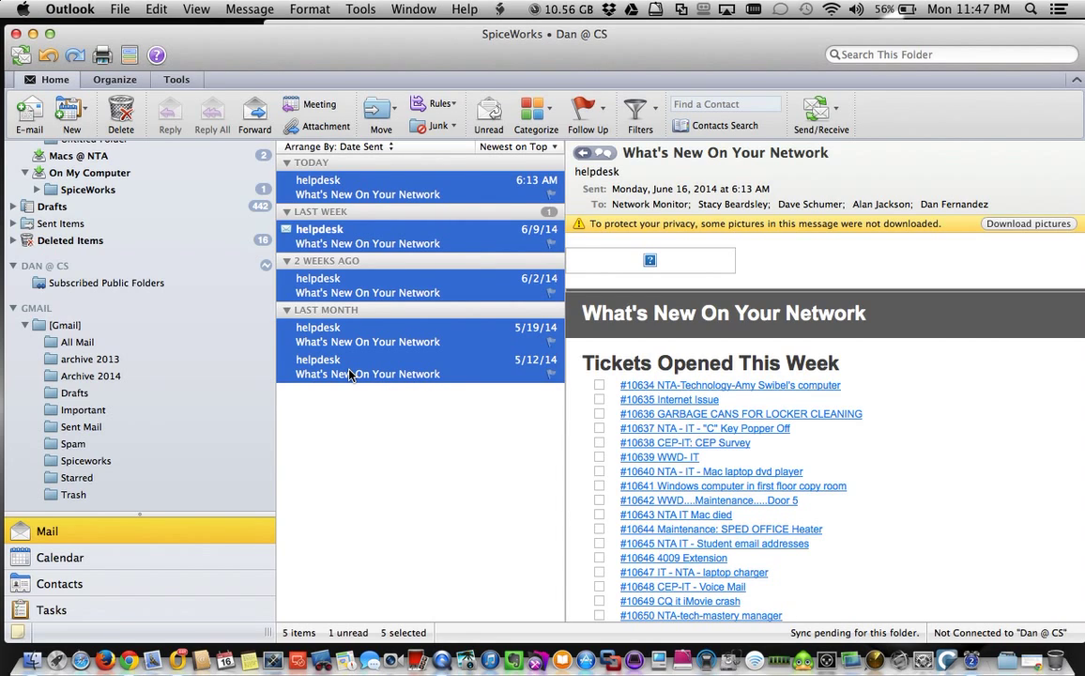
left_click_drag(349, 374, 262, 375)
left_click_drag(182, 379, 87, 398)
left_click_drag(85, 350, 95, 462)
left_click(748, 637)
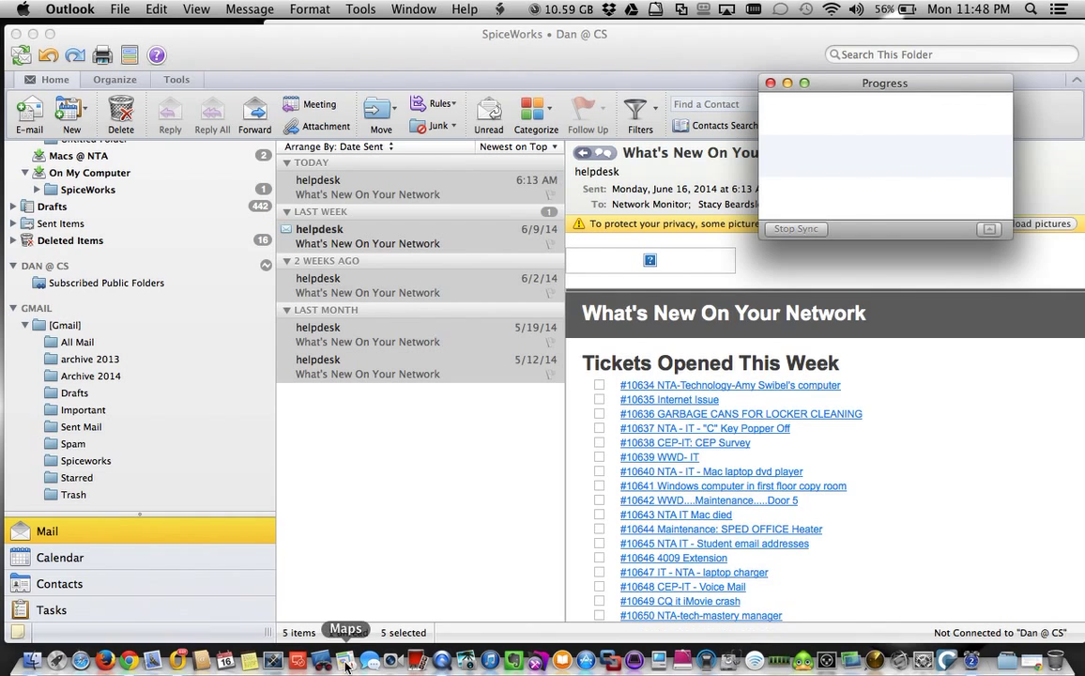
In Chrome's Gmail window, open the [Gmail]/Spiceworks label and select its five helpdesk messages.
right_click(128, 660)
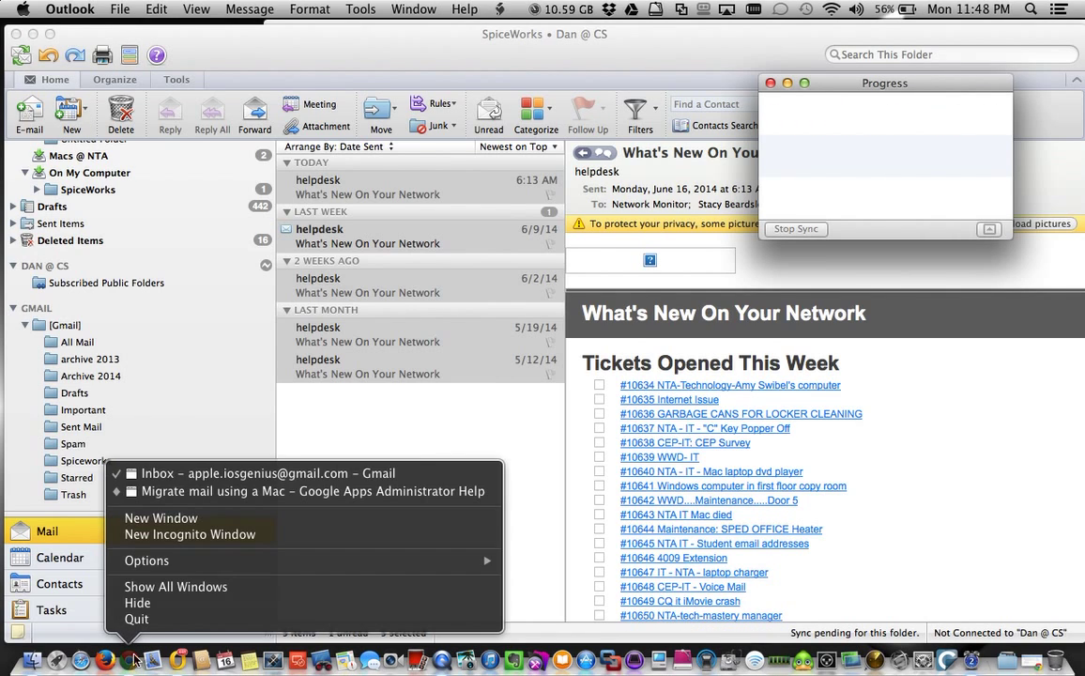
left_click(224, 481)
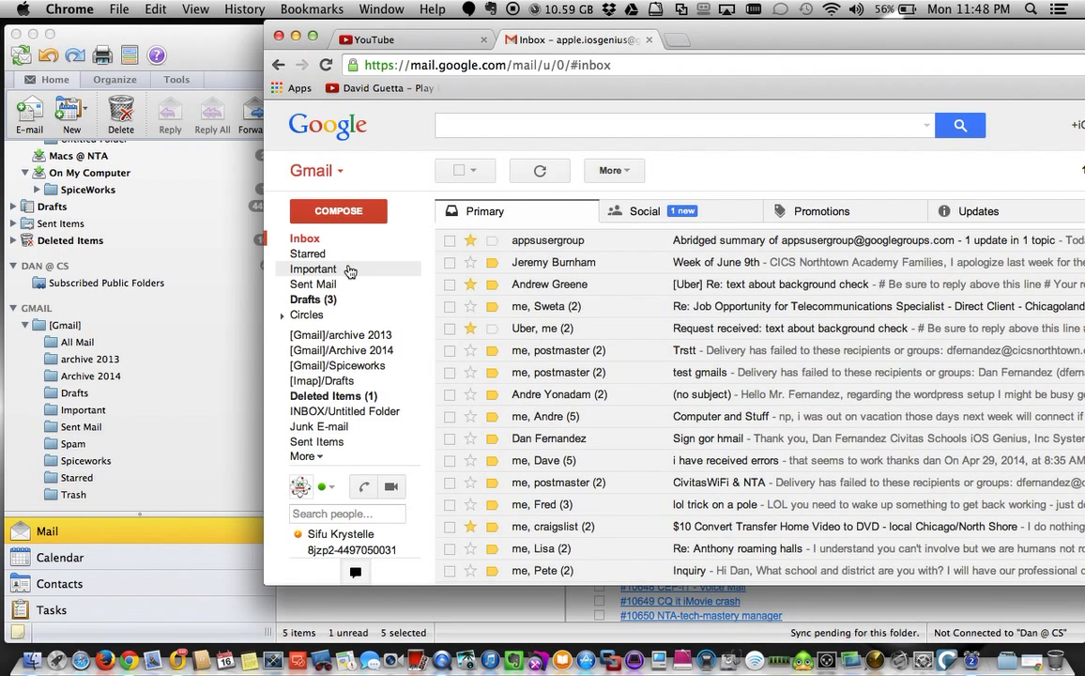
left_click(356, 365)
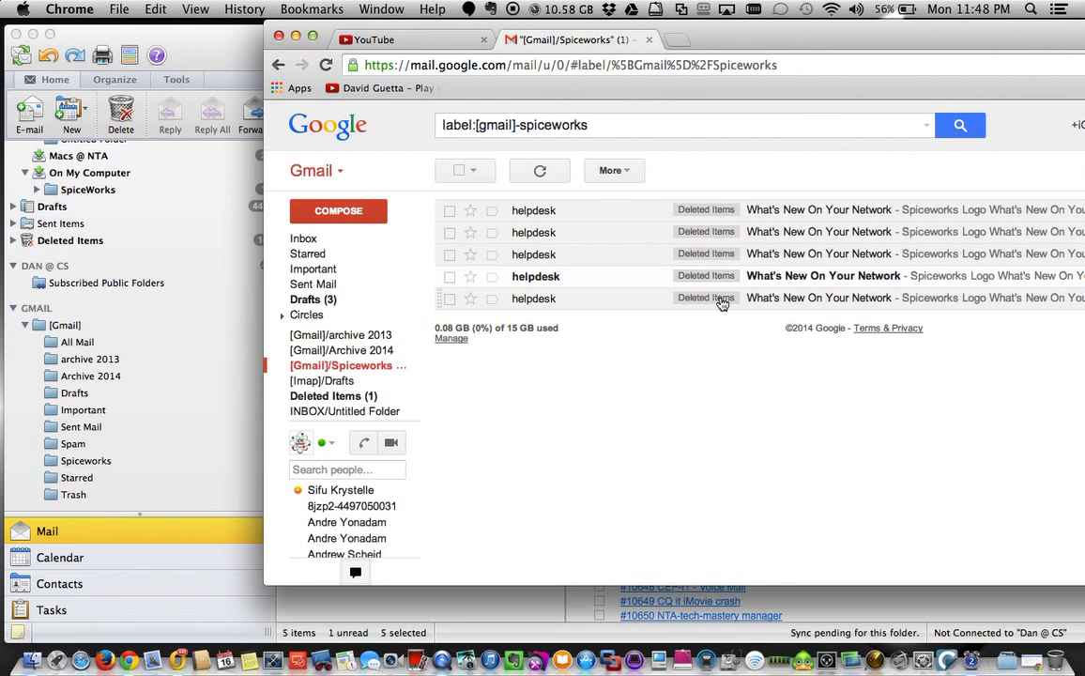
left_click(459, 171)
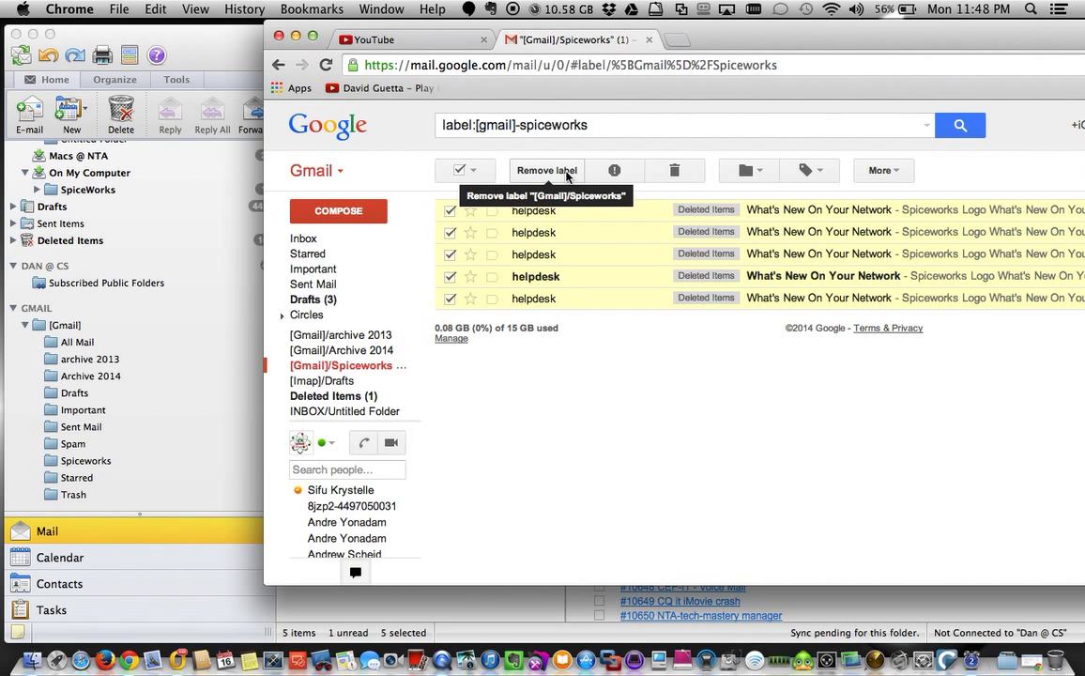
left_click_drag(926, 38, 647, 28)
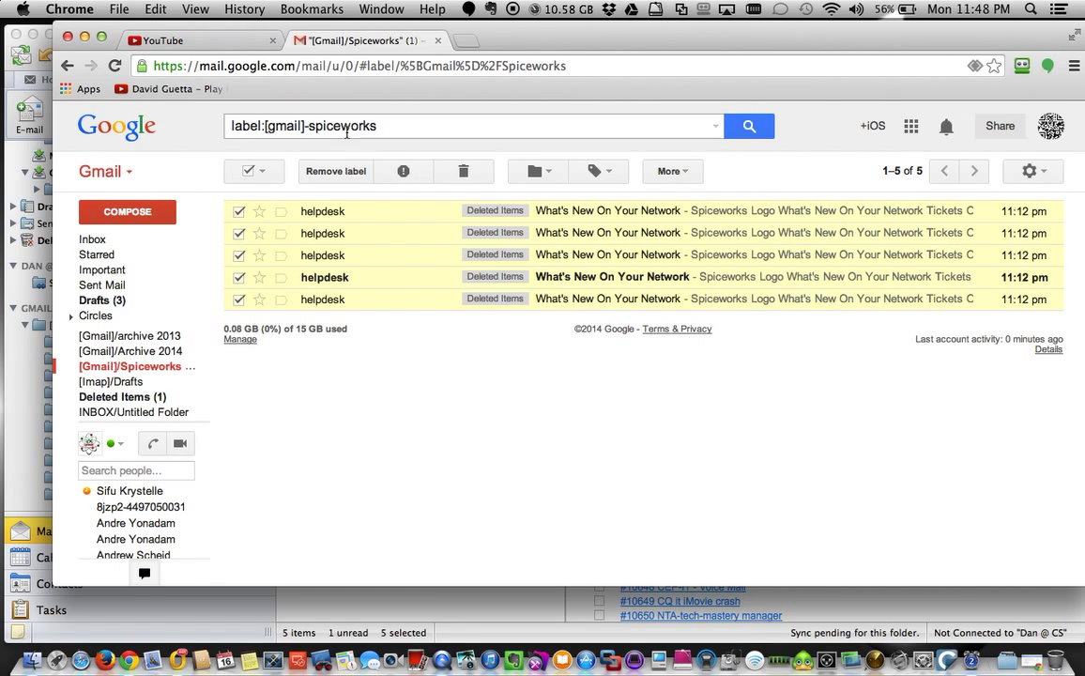
Return to Outlook, clear the five-message selection, and open the 5/12/14 SpiceWorks helpdesk message.
left_click(6, 86)
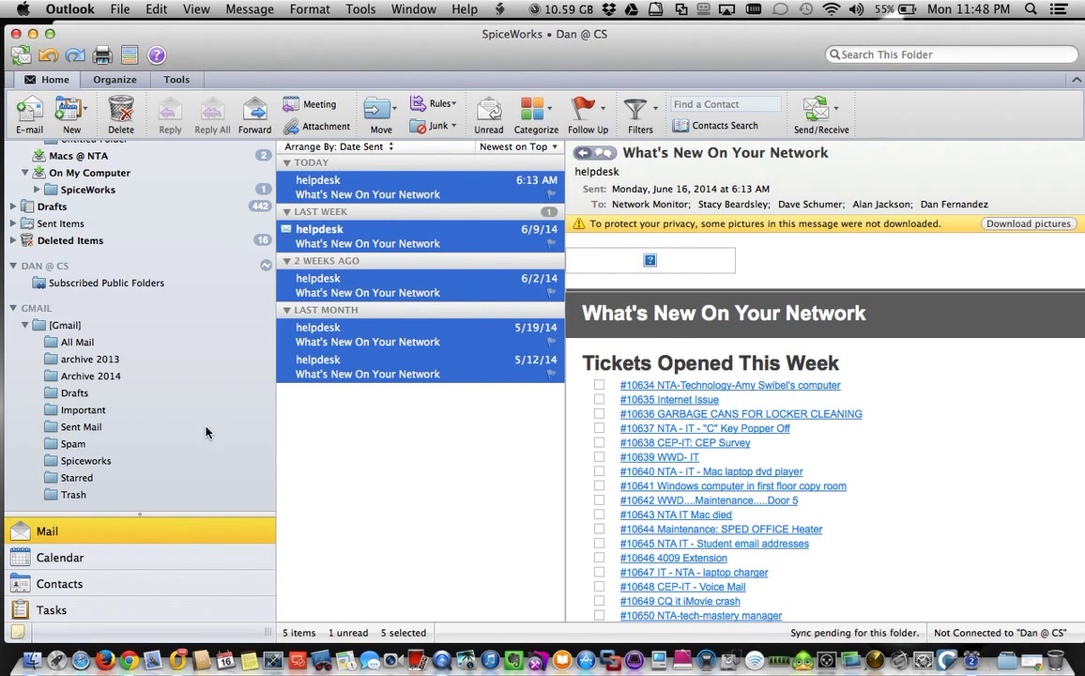
left_click(478, 458)
left_click(533, 361)
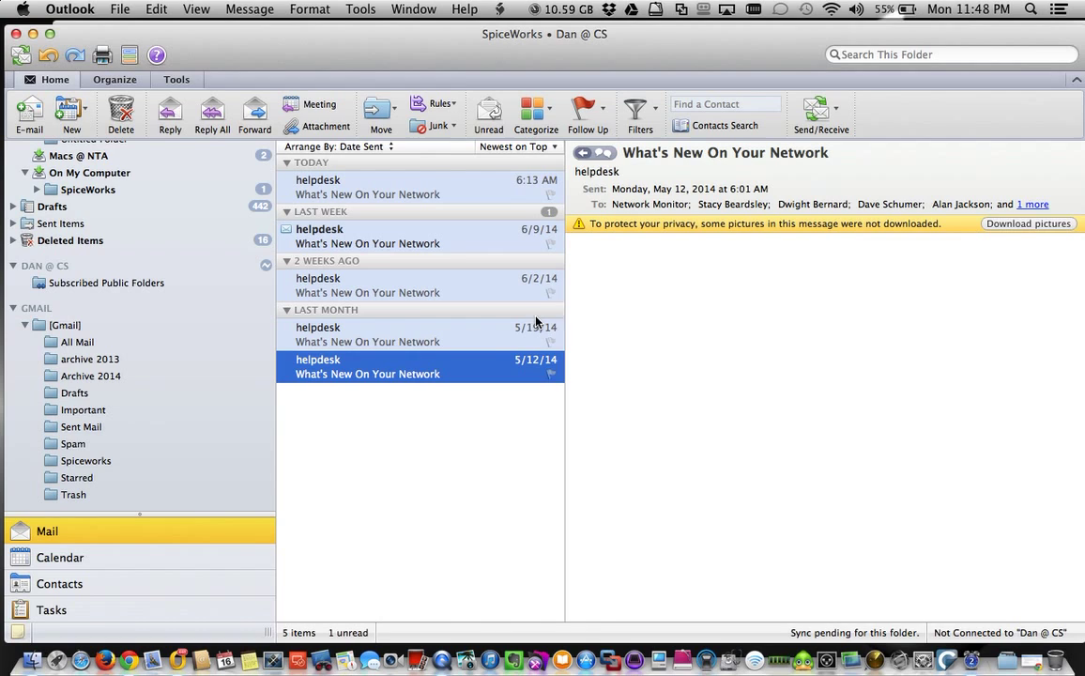